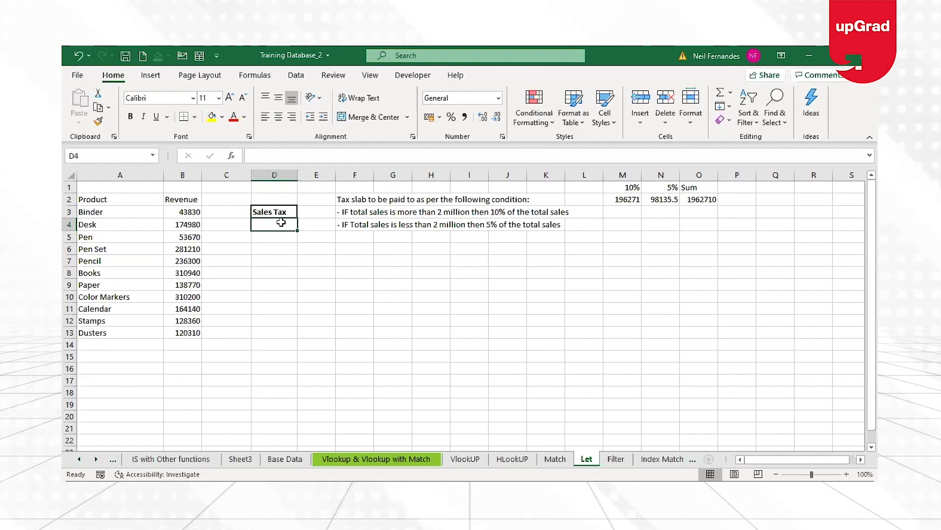
Examine the Product and Revenue columns and the empty Sales Tax cell D4.
{"action": "left_click", "coordinate": [115, 199]}
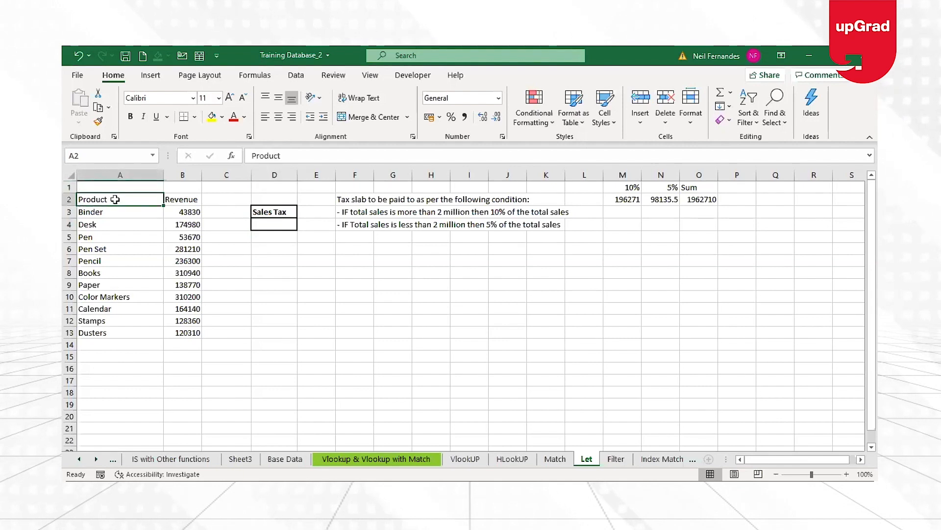
{"action": "key", "text": "Right"}
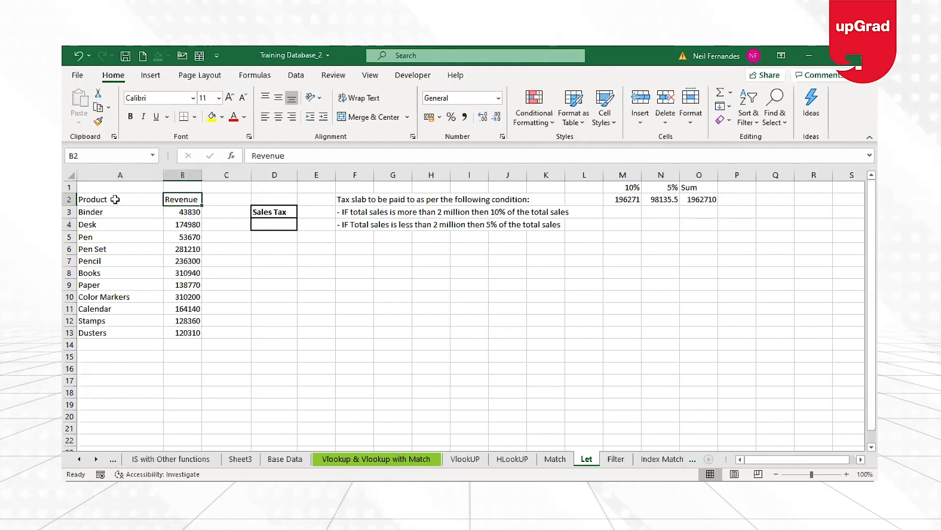
{"action": "key", "text": "Left"}
{"action": "key", "text": "Down"}
{"action": "key", "text": "Right"}
{"action": "key", "text": "Down"}
{"action": "key", "text": "Down"}
{"action": "key", "text": "Down"}
{"action": "key", "text": "Down"}
{"action": "key", "text": "Down"}
{"action": "key", "text": "Down"}
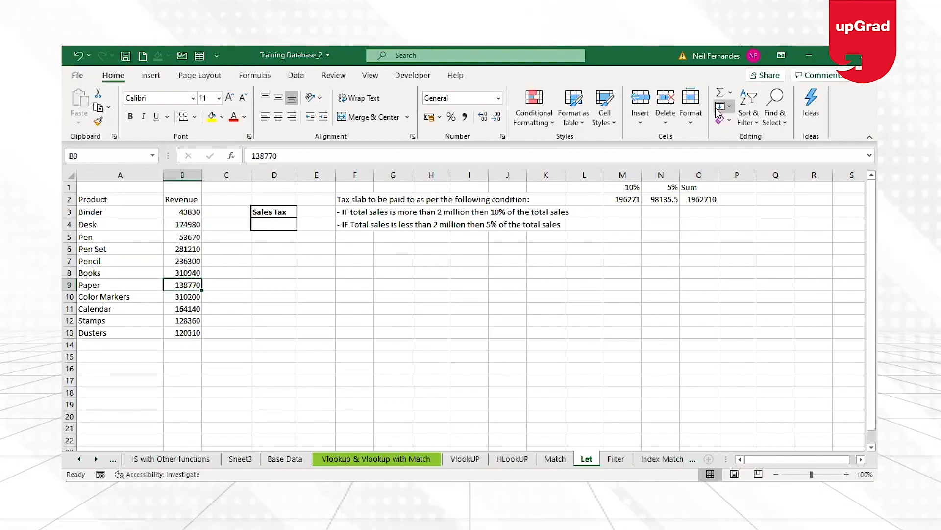
{"action": "left_click", "coordinate": [273, 209]}
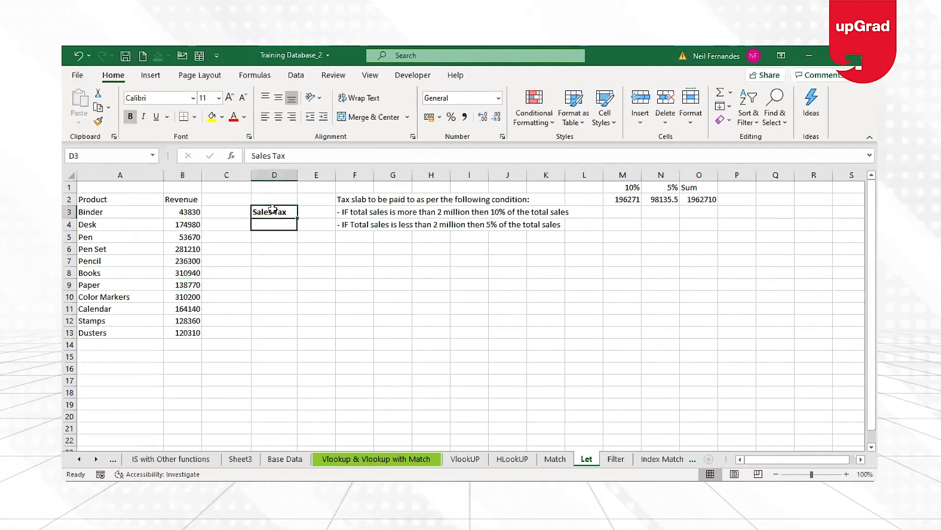
{"action": "key", "text": "Down"}
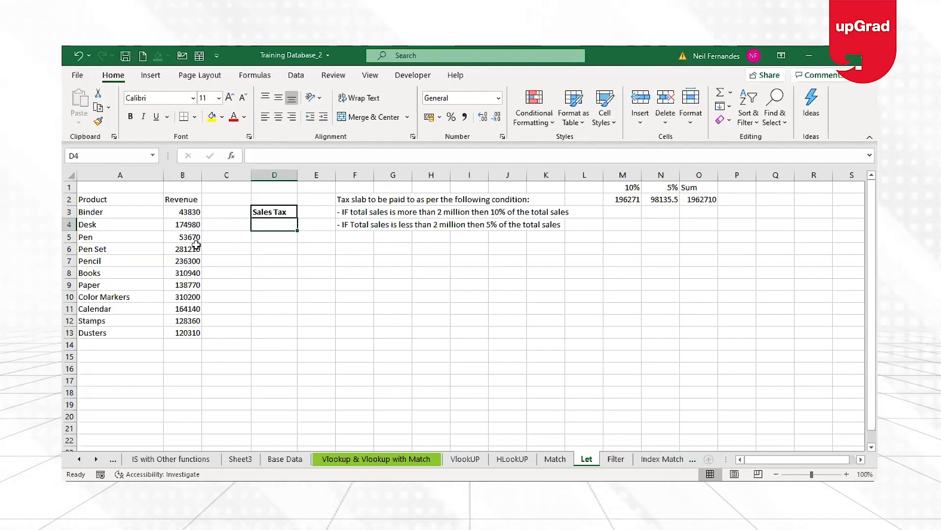
Examine the helper formulas in M2, N2 and O2 for the 10% tax, 5% tax and revenue sum.
{"action": "left_click", "coordinate": [632, 190]}
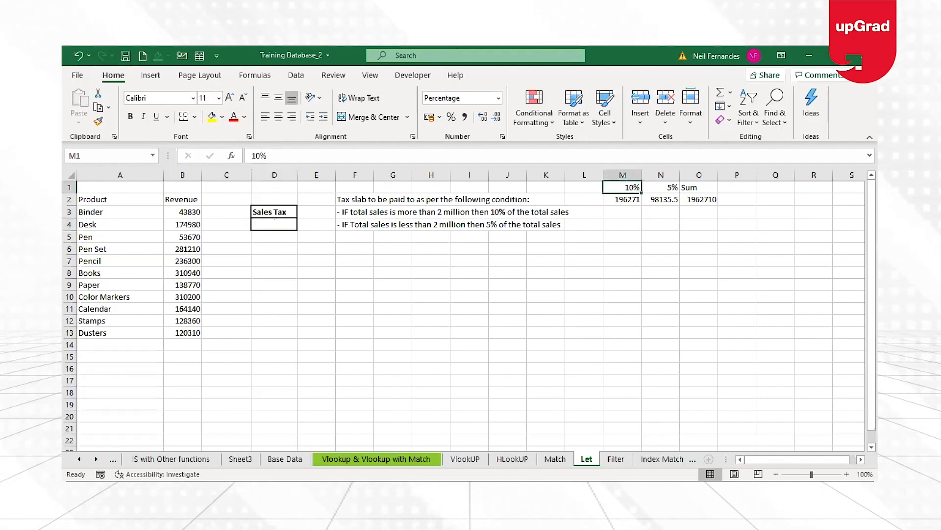
{"action": "left_click", "coordinate": [623, 200]}
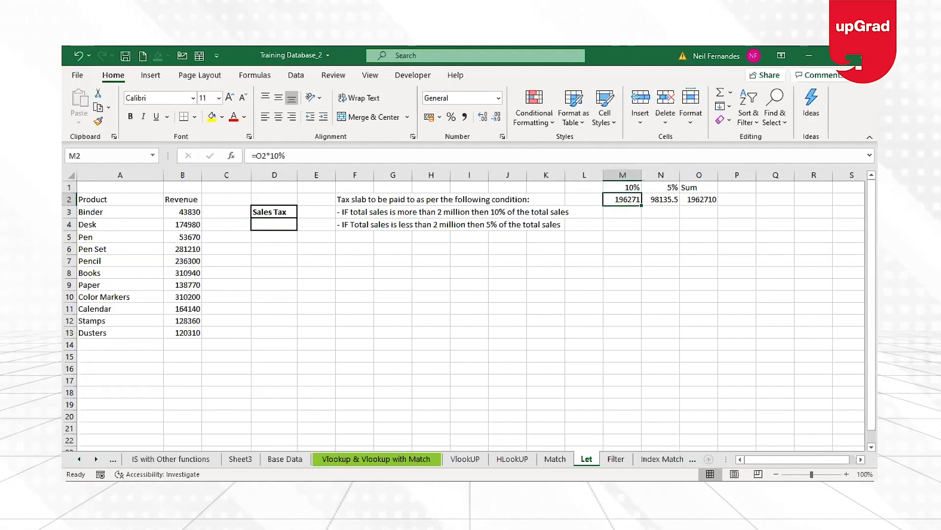
{"action": "left_click", "coordinate": [660, 188]}
{"action": "left_click", "coordinate": [623, 199]}
{"action": "left_click", "coordinate": [661, 200]}
{"action": "left_click", "coordinate": [661, 188]}
{"action": "left_click", "coordinate": [661, 200]}
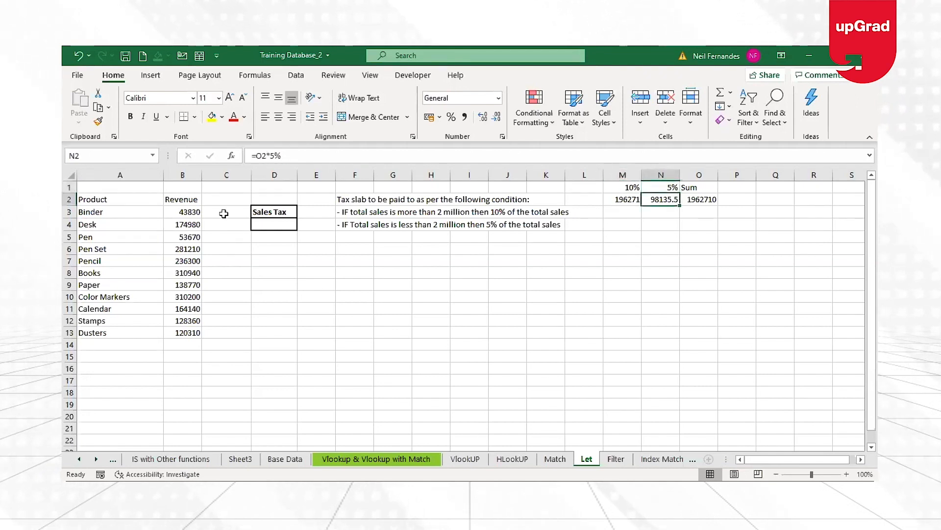
{"action": "left_click", "coordinate": [276, 223]}
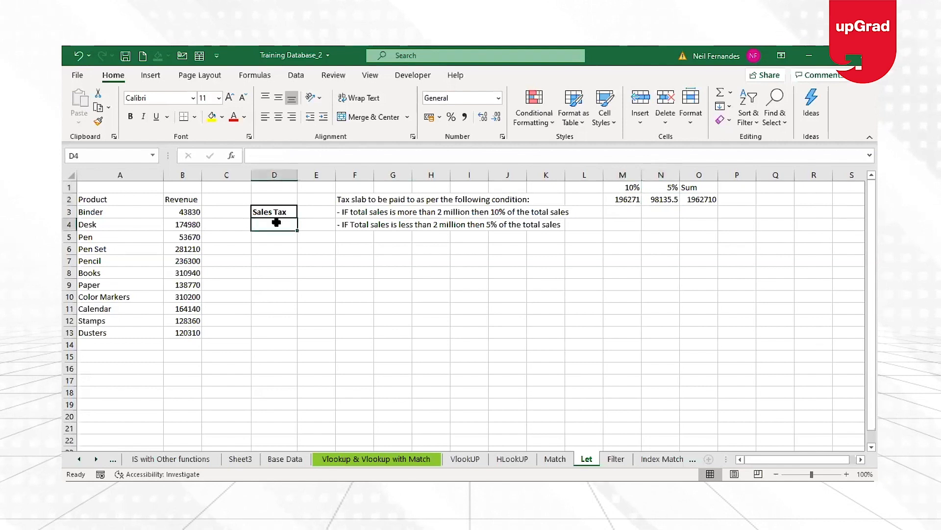
{"action": "left_click", "coordinate": [696, 188]}
{"action": "key", "text": "Down"}
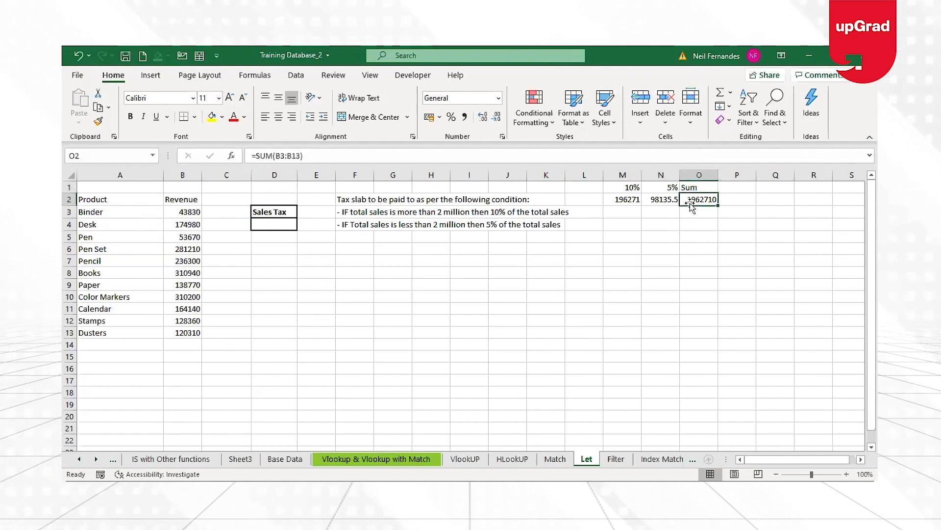
{"action": "left_click_drag", "start_coordinate": [195, 212], "coordinate": [190, 333]}
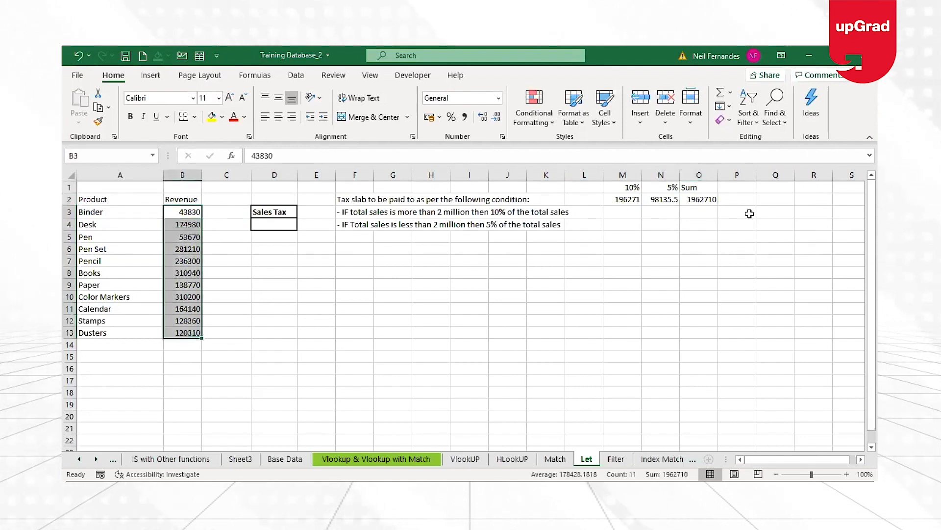
{"action": "left_click", "coordinate": [696, 197]}
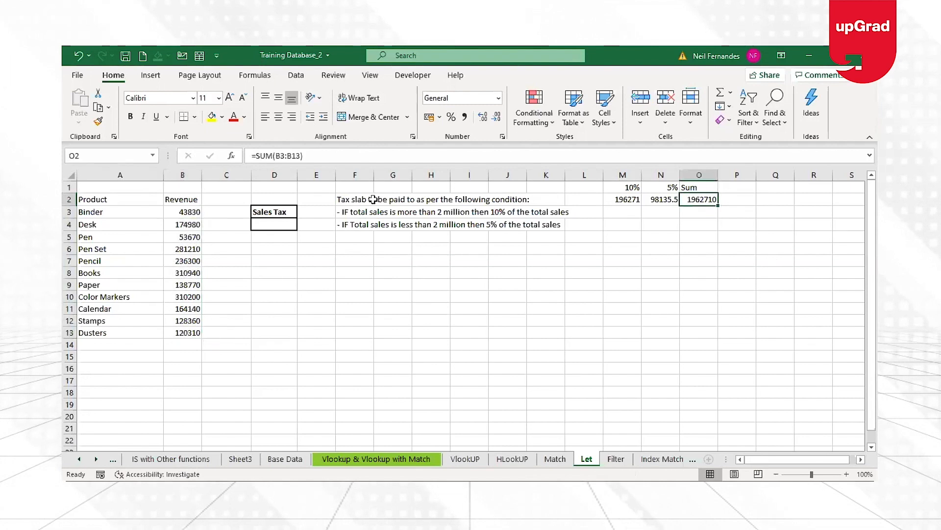
{"action": "left_click", "coordinate": [271, 223]}
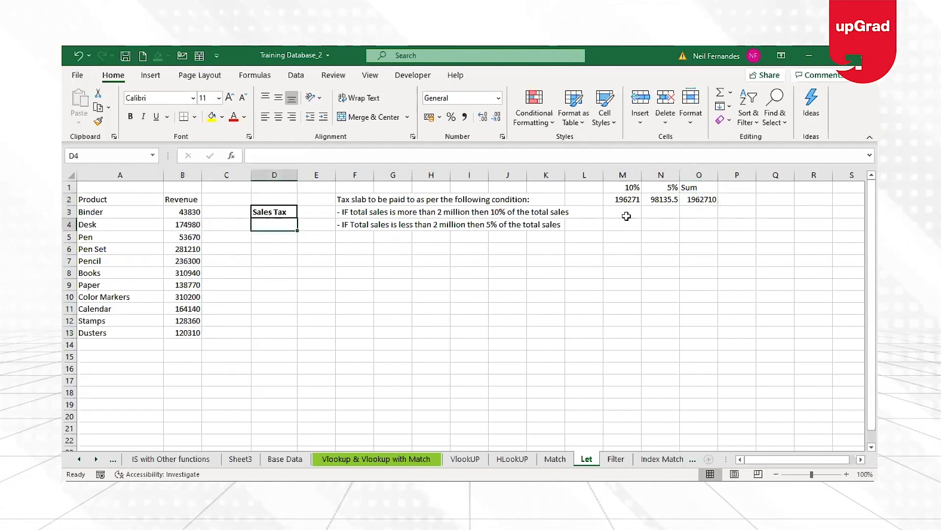
{"action": "left_click", "coordinate": [657, 199]}
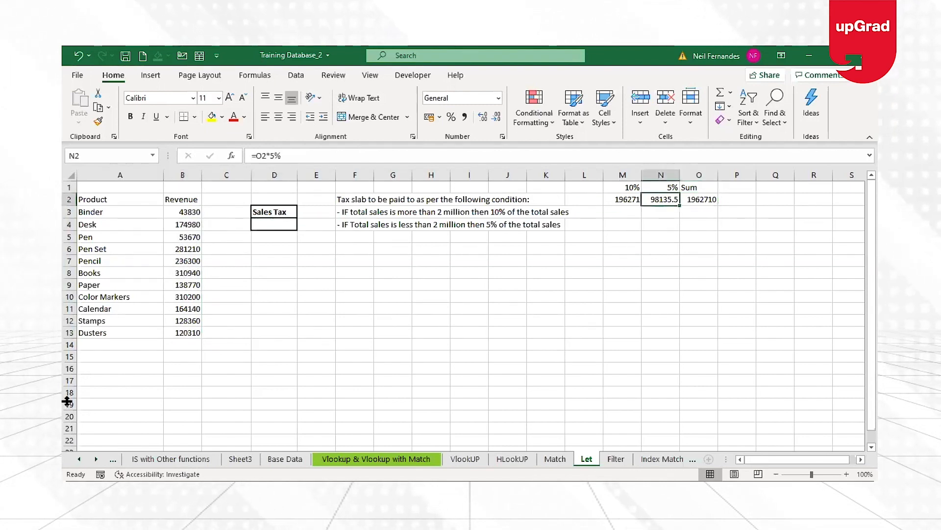
Start an IF formula in cell D4 with the logical test SUM(B3:B13)>2000000.
{"action": "left_click", "coordinate": [265, 225]}
{"action": "type", "text": "=i"}
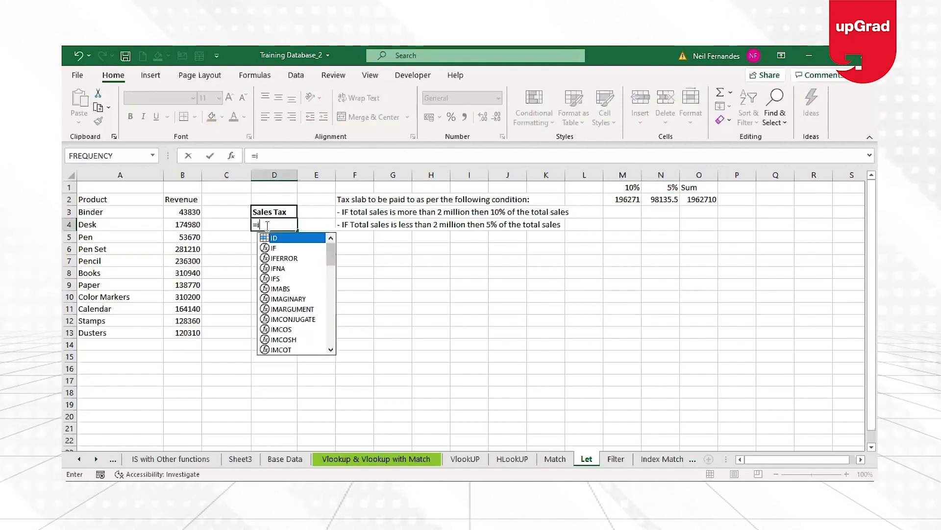
{"action": "type", "text": "f("}
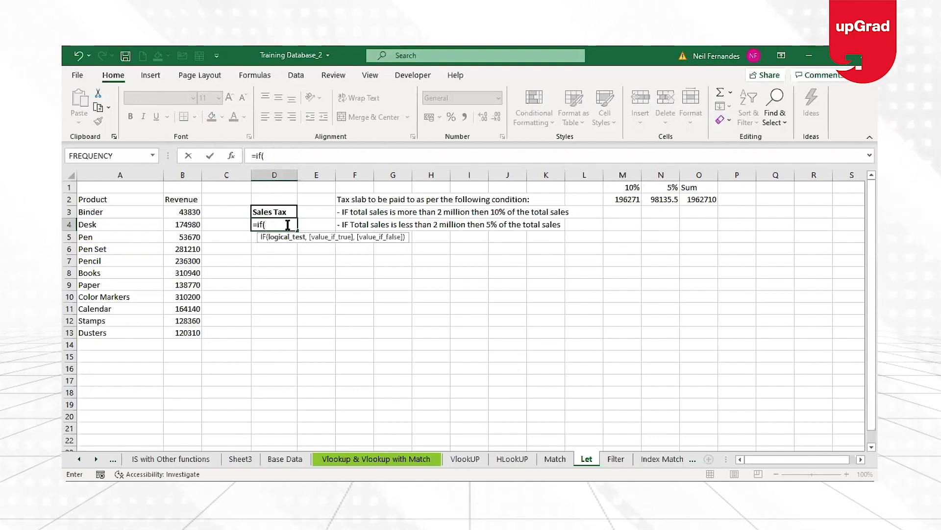
{"action": "type", "text": "s"}
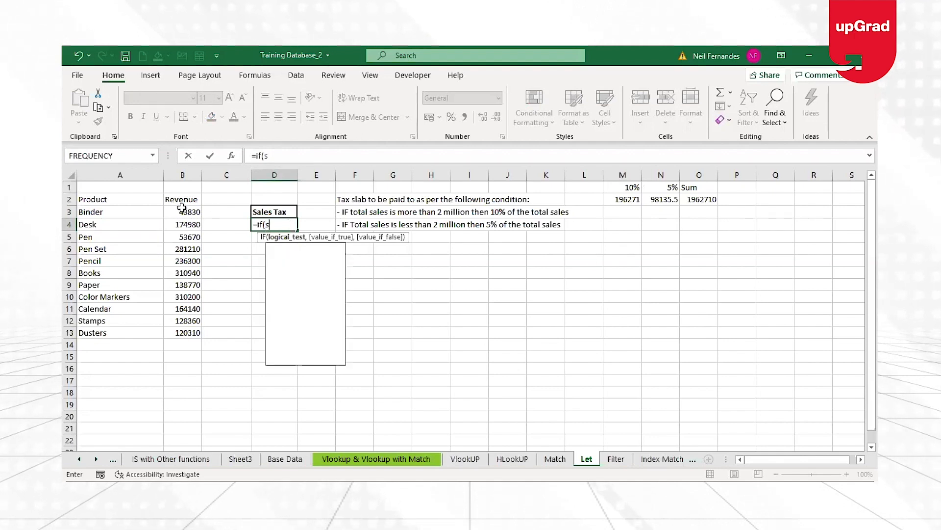
{"action": "type", "text": "um("}
{"action": "left_click", "coordinate": [190, 211]}
{"action": "left_click_drag", "start_coordinate": [191, 225], "coordinate": [188, 338]}
{"action": "type", "text": ")>20"}
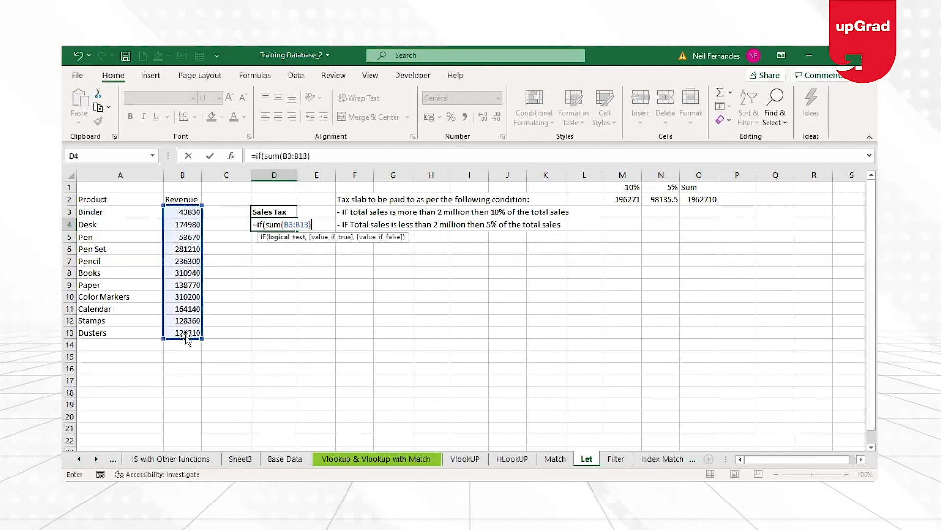
{"action": "type", "text": "0000"}
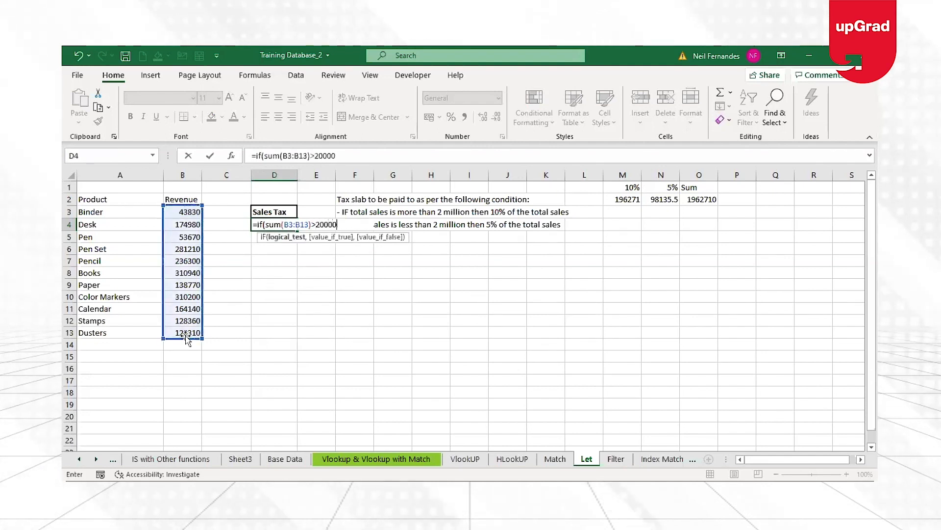
{"action": "type", "text": "00,"}
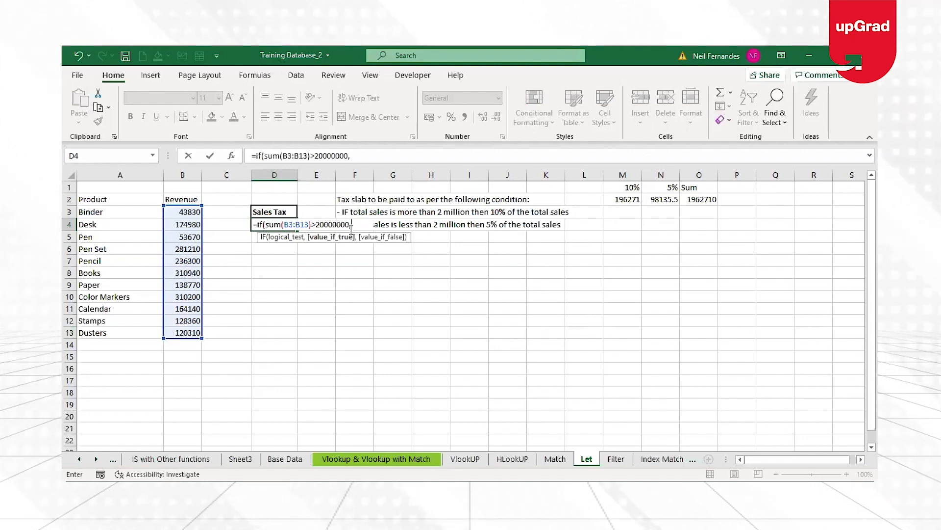
{"action": "key", "text": "BackSpace"}
{"action": "key", "text": "BackSpace"}
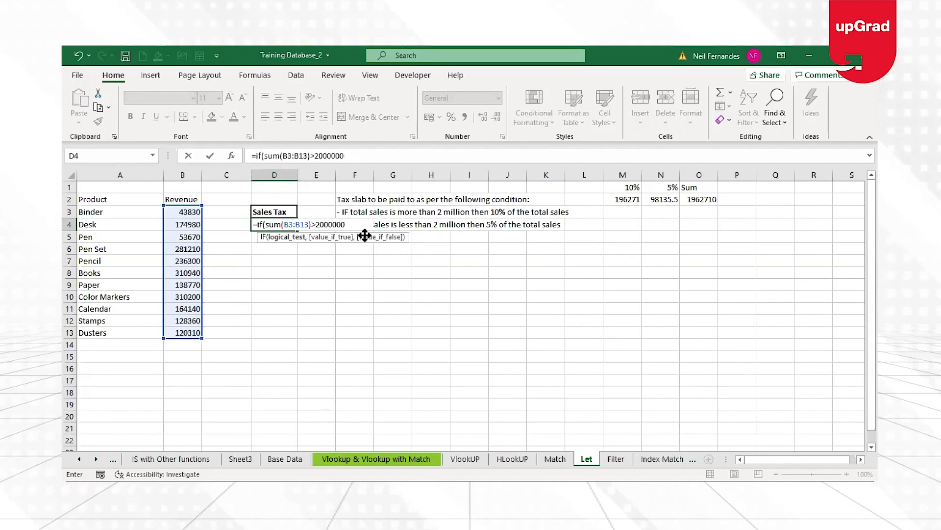
{"action": "type", "text": ","}
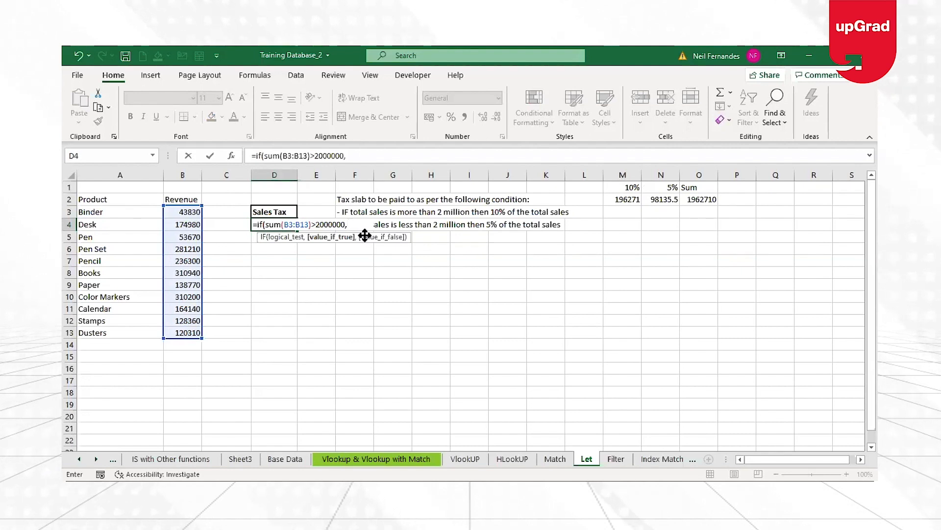
Make the IF formula's value-if-true argument SUM(B3:B13)*10%.
{"action": "type", "text": "sum("}
{"action": "left_click_drag", "start_coordinate": [187, 211], "coordinate": [188, 339]}
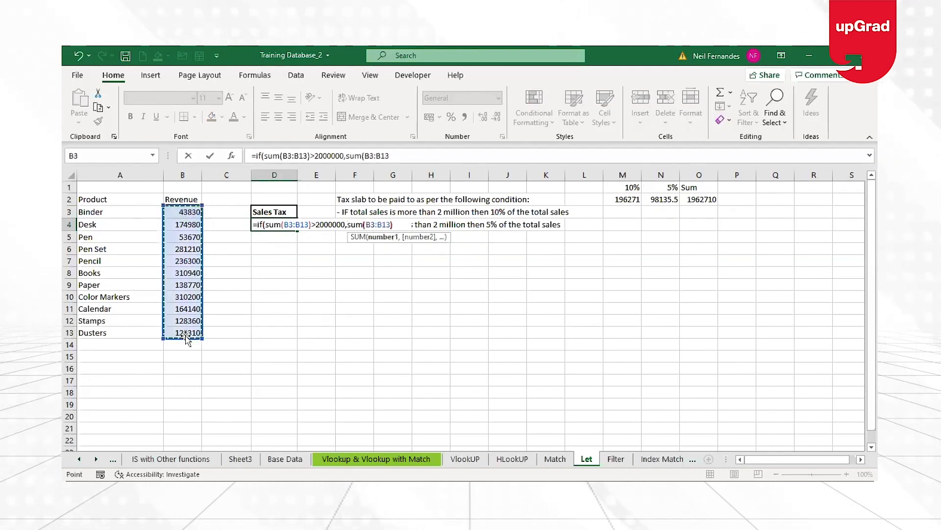
{"action": "type", "text": ")*10%"}
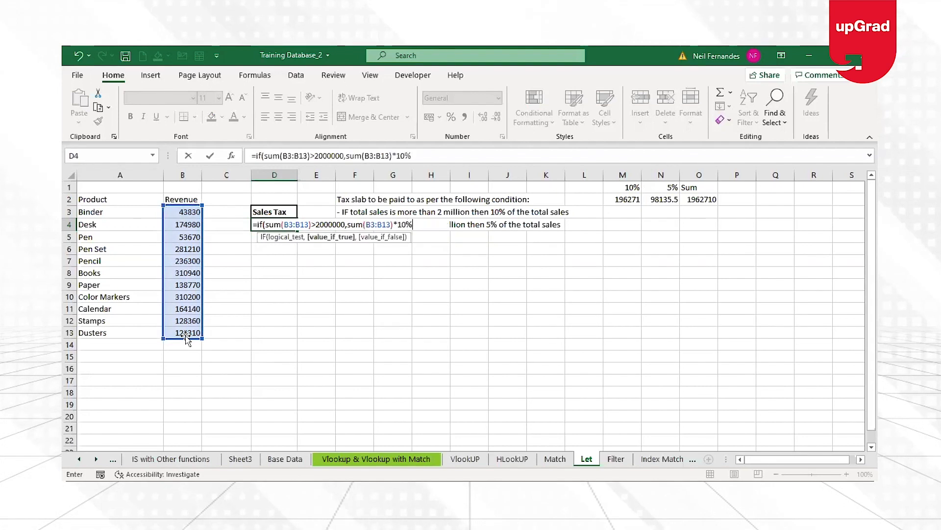
{"action": "type", "text": ","}
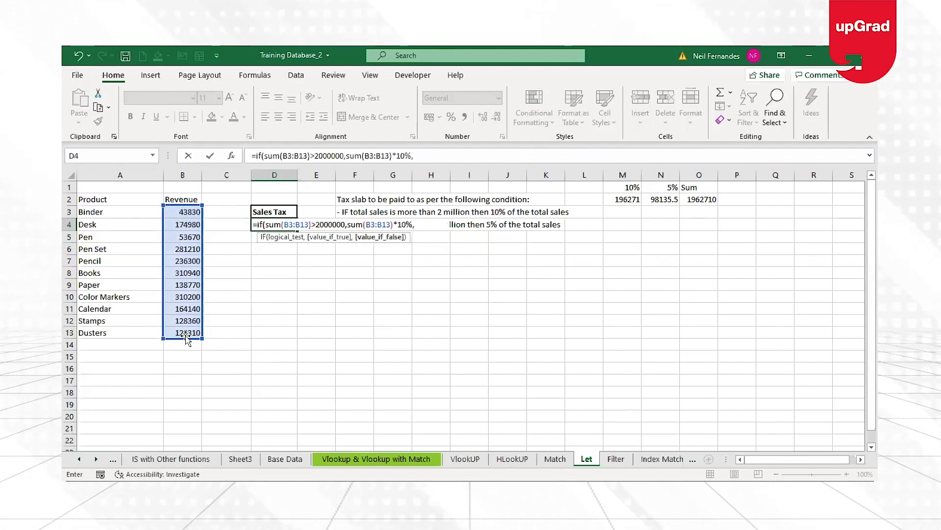
Make the value-if-false argument SUM(B3:B13)*5% and commit the formula in D4.
{"action": "type", "text": "sum("}
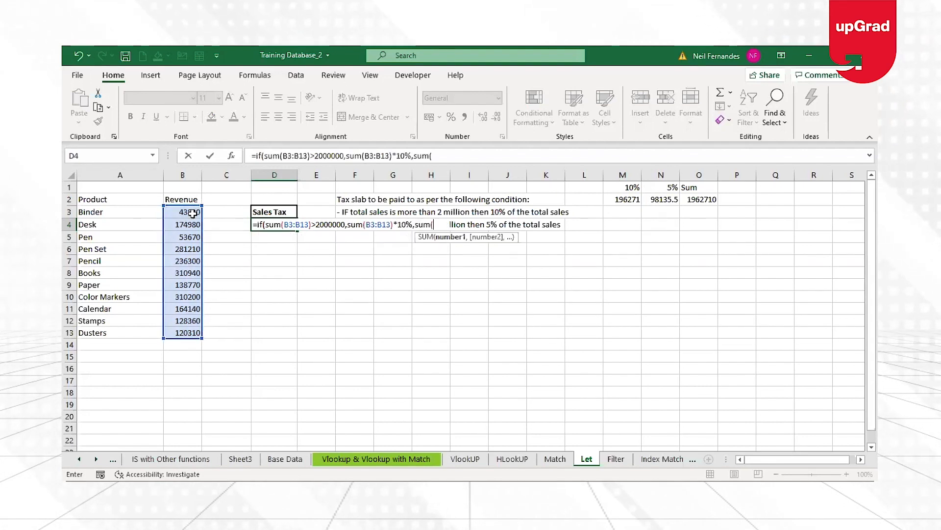
{"action": "left_click_drag", "start_coordinate": [188, 212], "coordinate": [188, 328]}
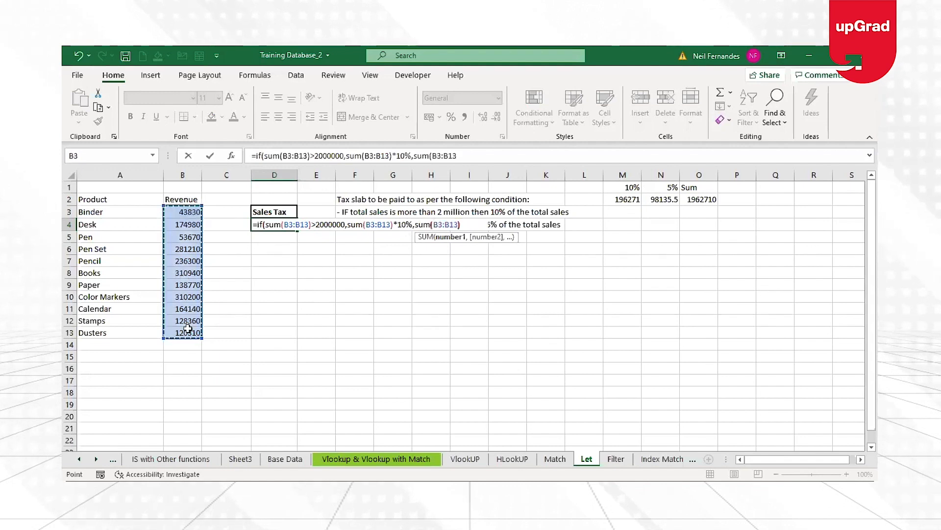
{"action": "type", "text": ")*5%"}
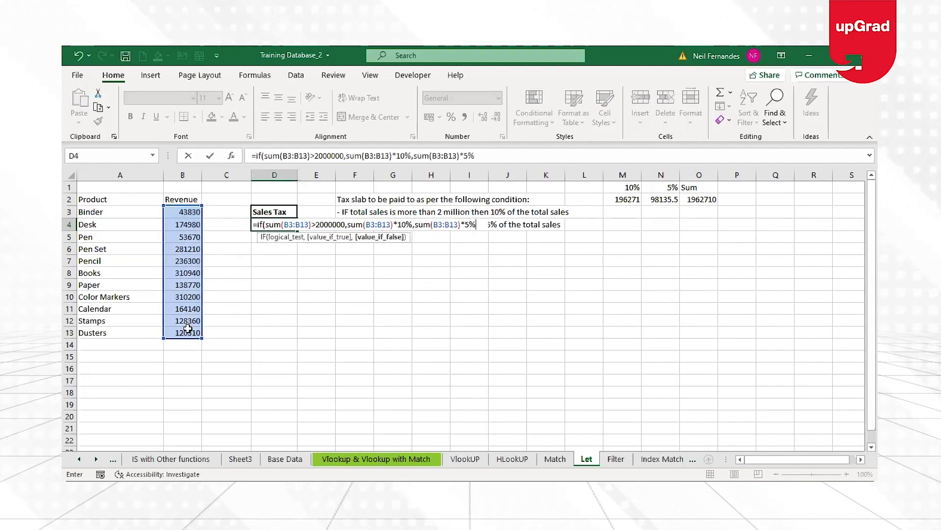
{"action": "type", "text": ")"}
{"action": "key", "text": "ctrl+Return"}
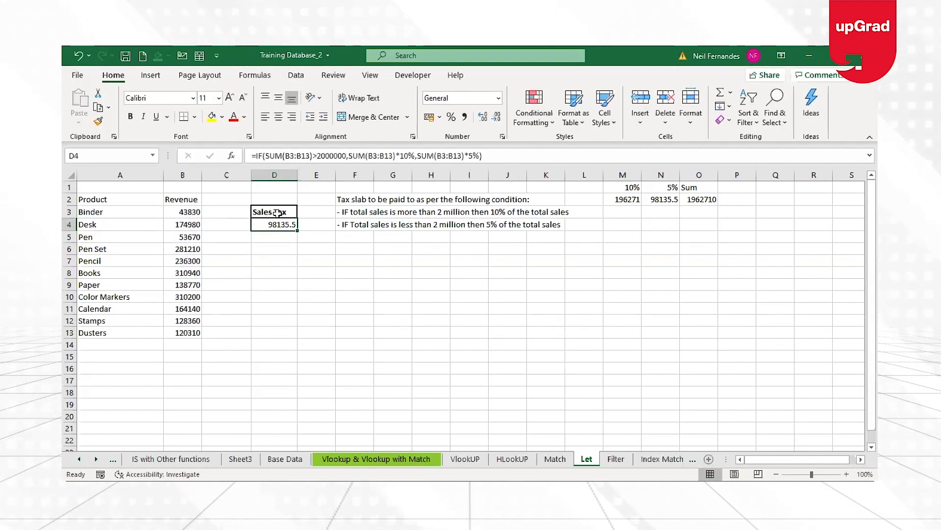
Start a LET formula in cell D5 with srev as its first name argument.
{"action": "left_click", "coordinate": [276, 213]}
{"action": "key", "text": "Down"}
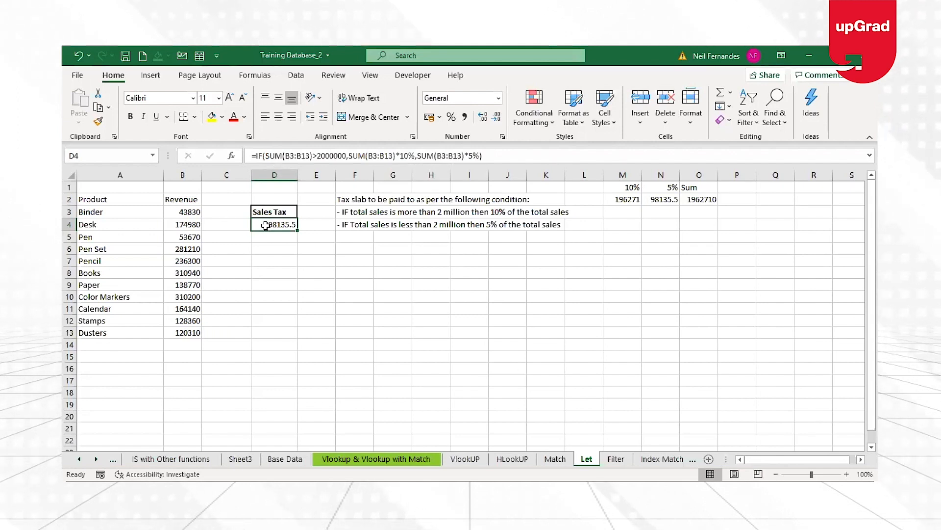
{"action": "key", "text": "Down"}
{"action": "type", "text": "="}
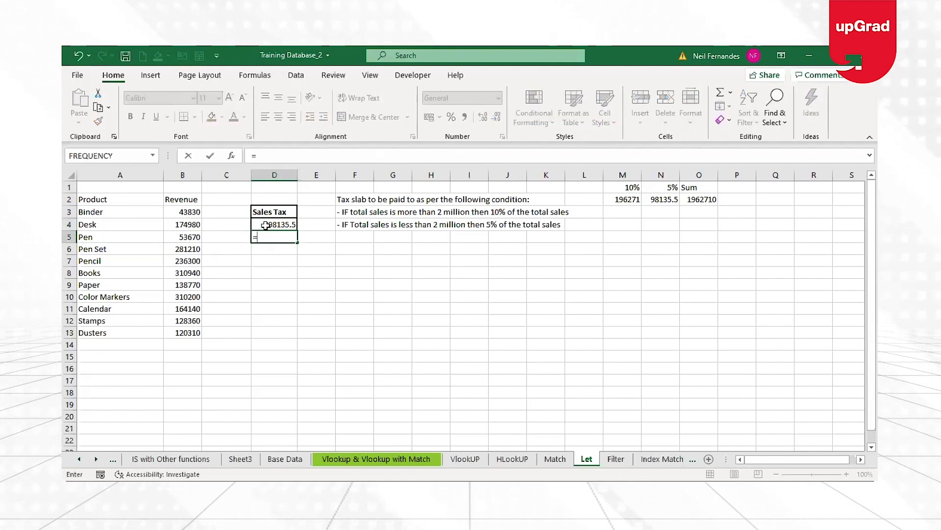
{"action": "type", "text": "LET("}
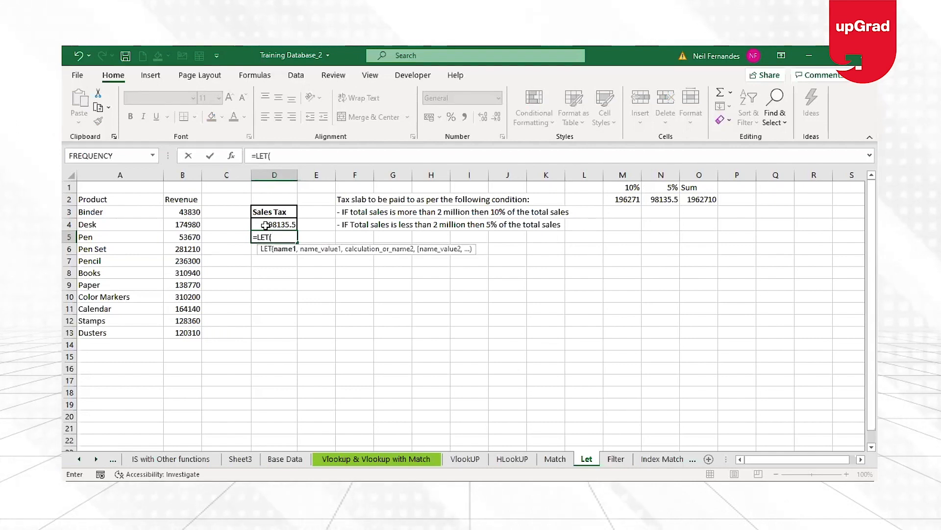
{"action": "type", "text": "sum"}
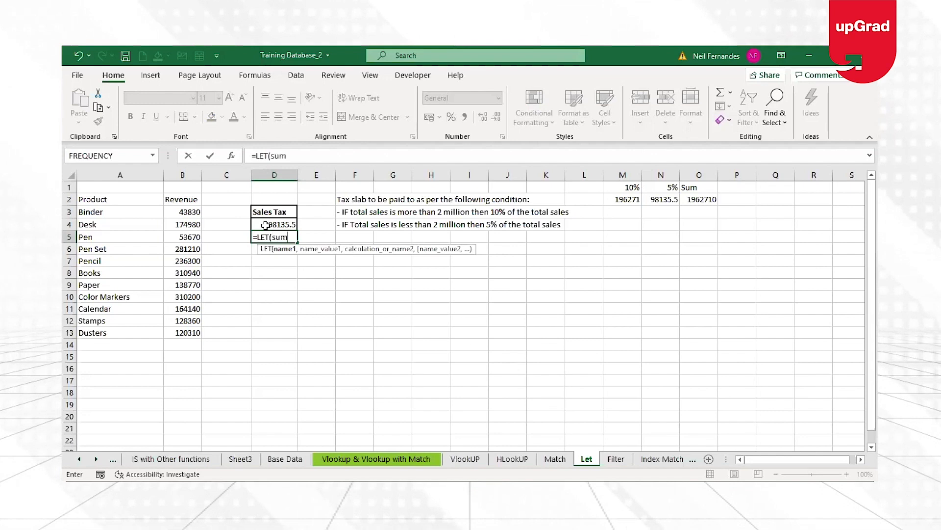
{"action": "type", "text": "rev"}
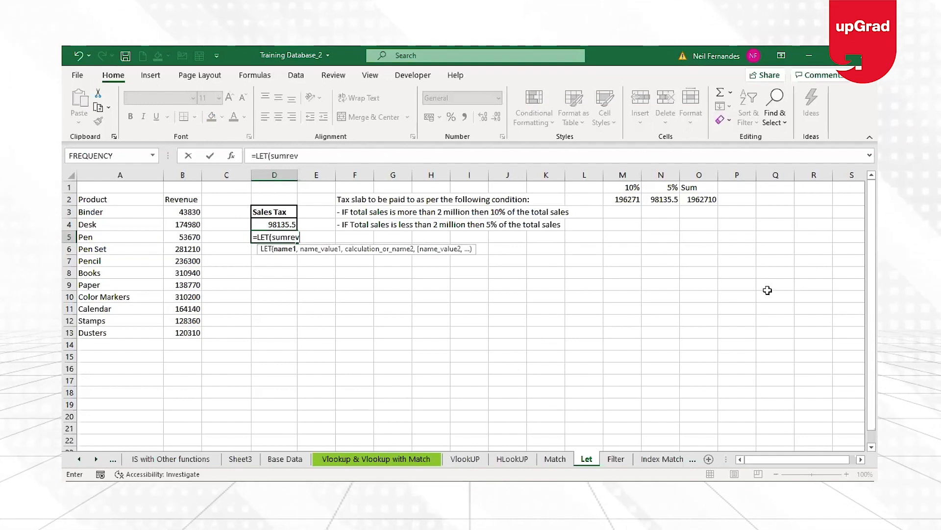
{"action": "key", "text": "BackSpace"}
{"action": "key", "text": "BackSpace"}
{"action": "key", "text": "BackSpace"}
{"action": "key", "text": "BackSpace"}
{"action": "key", "text": "BackSpace"}
{"action": "type", "text": "rev"}
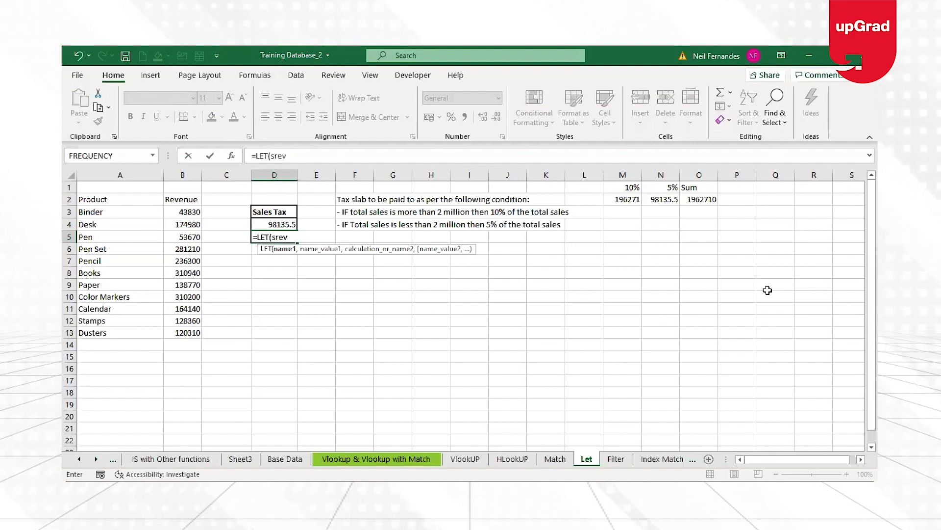
Assign SUM(B3:B13) as the value of the name srev in the LET formula.
{"action": "type", "text": ","}
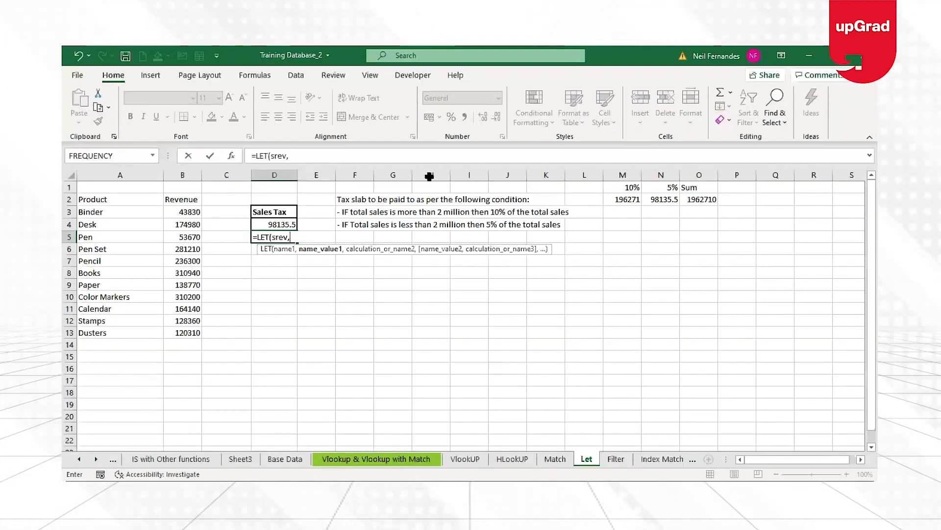
{"action": "type", "text": "sum("}
{"action": "left_click", "coordinate": [177, 214]}
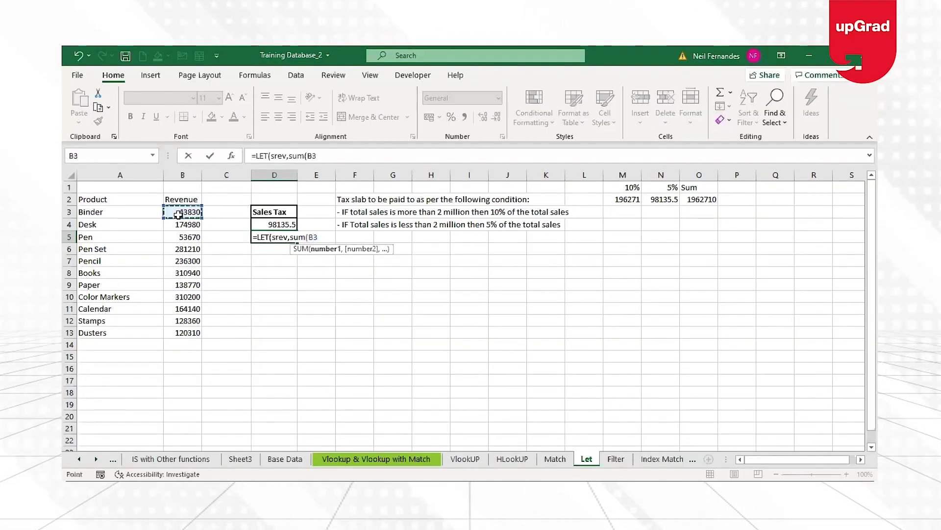
{"action": "left_click_drag", "start_coordinate": [178, 213], "coordinate": [173, 329]}
{"action": "type", "text": ")"}
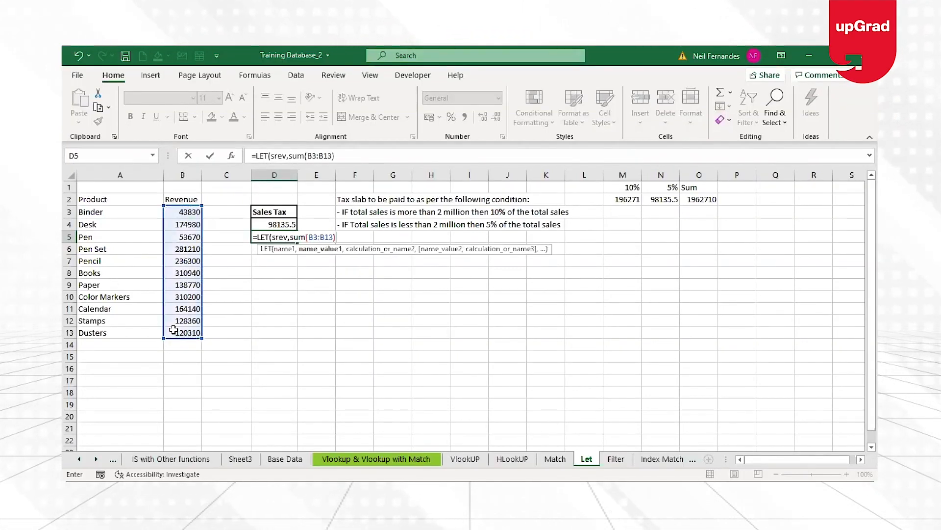
{"action": "left_click", "coordinate": [297, 237]}
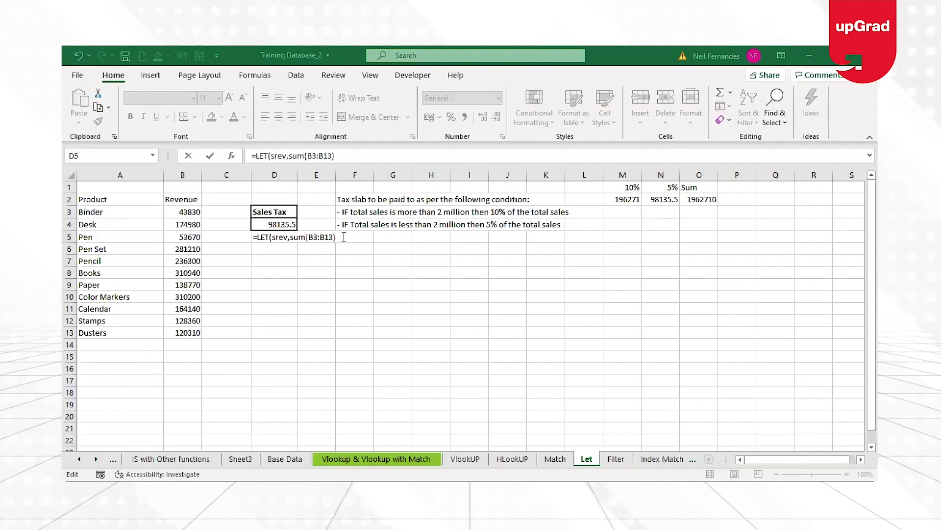
{"action": "type", "text": ","}
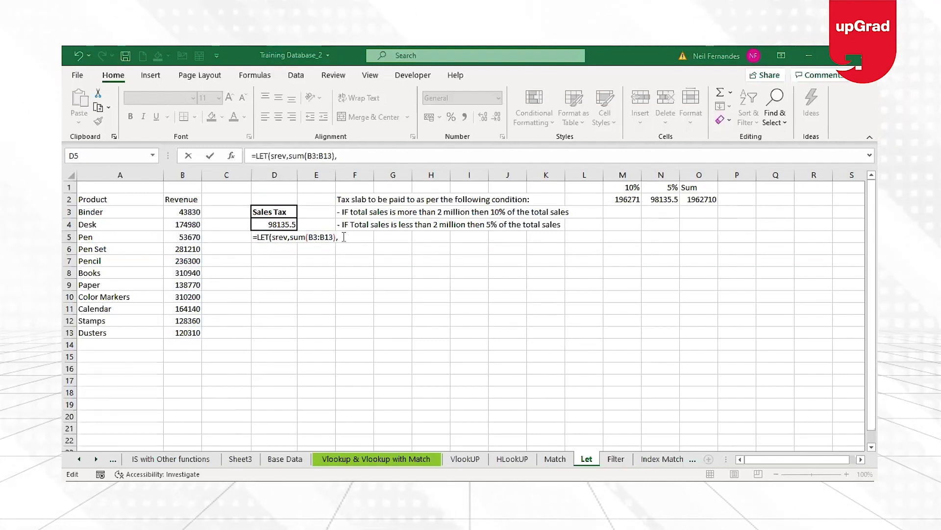
{"action": "left_click", "coordinate": [286, 241]}
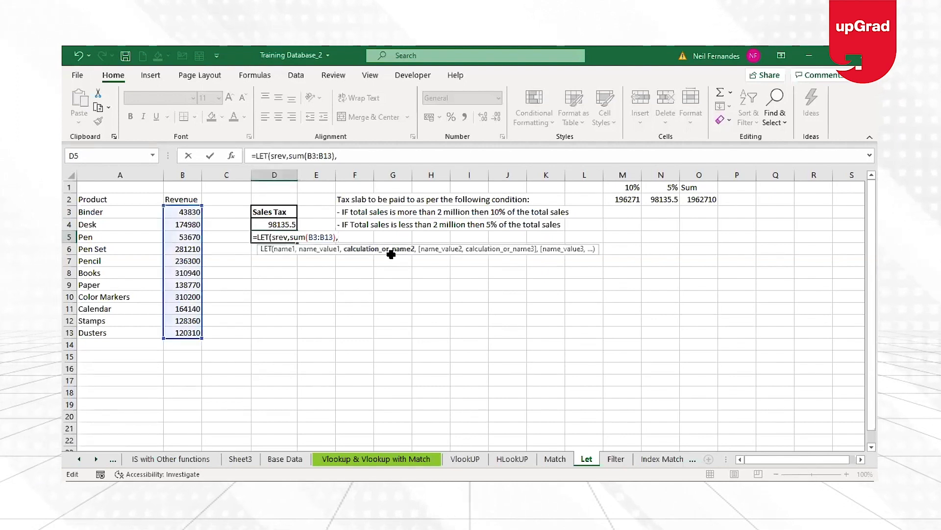
Add an IF function as the LET calculation with the logical test srev>2000000.
{"action": "type", "text": "if("}
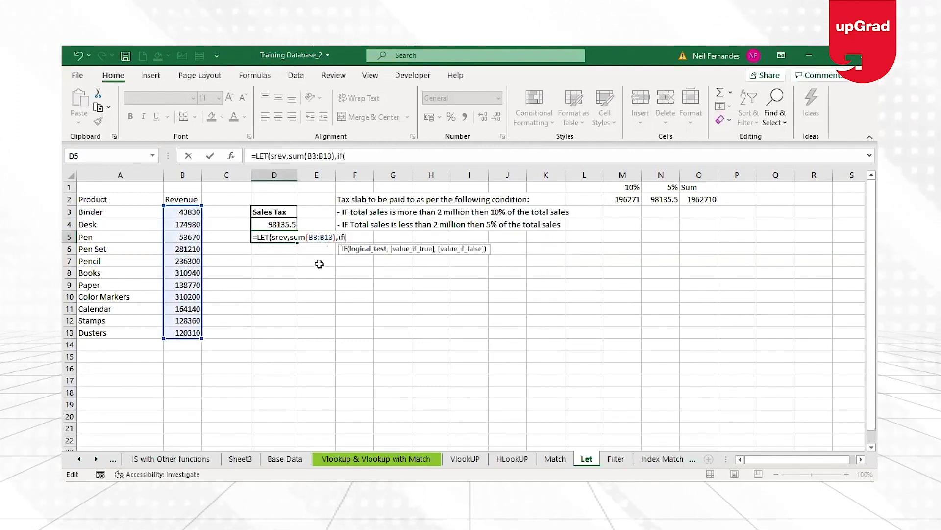
{"action": "double_click", "coordinate": [282, 237]}
{"action": "key", "text": "ctrl+c"}
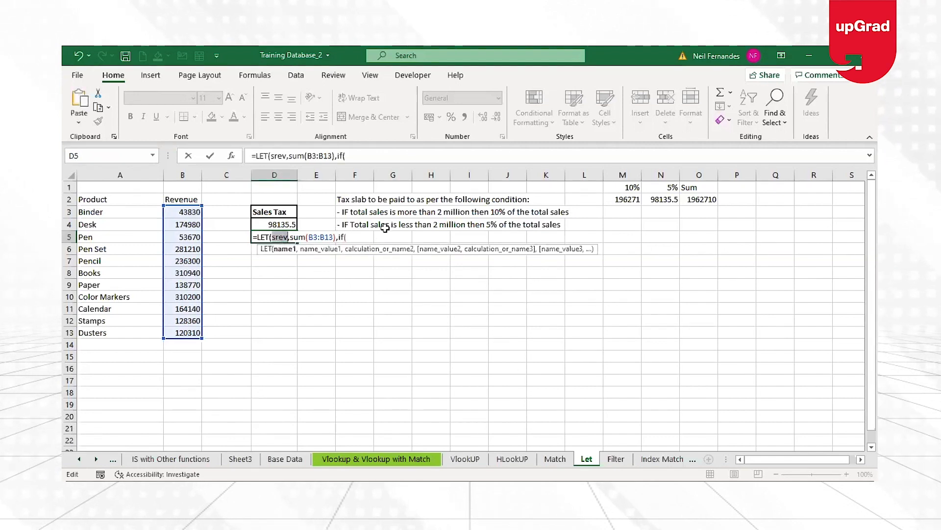
{"action": "left_click", "coordinate": [360, 238]}
{"action": "key", "text": "ctrl+v"}
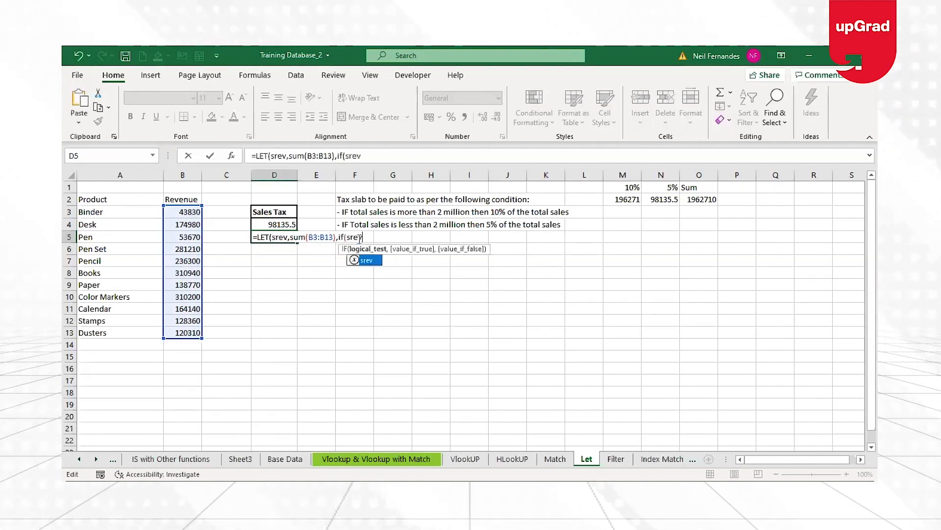
{"action": "type", "text": ">2000000,"}
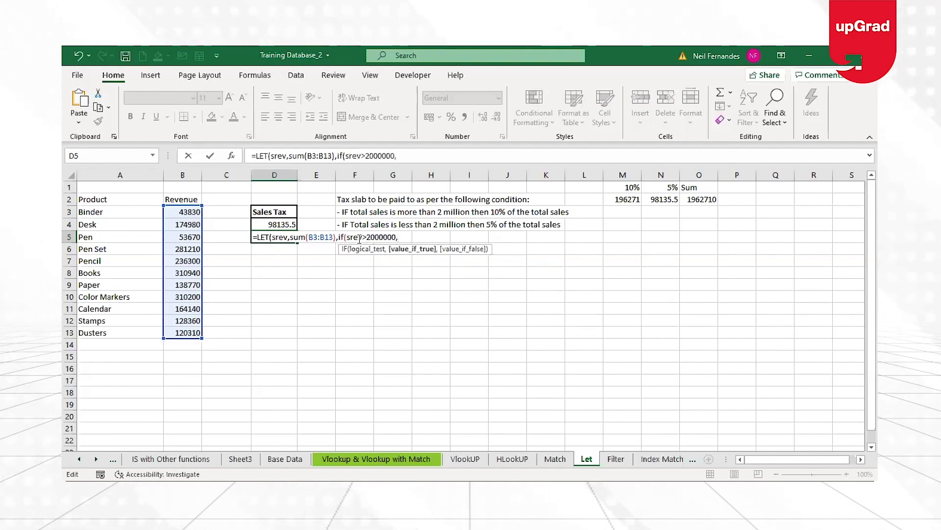
Make the IF results srev*10% when true and srev*5% when false, and commit the LET formula in D5.
{"action": "type", "text": "srev*10%."}
{"action": "key", "text": "BackSpace"}
{"action": "type", "text": ",srev*5%)"}
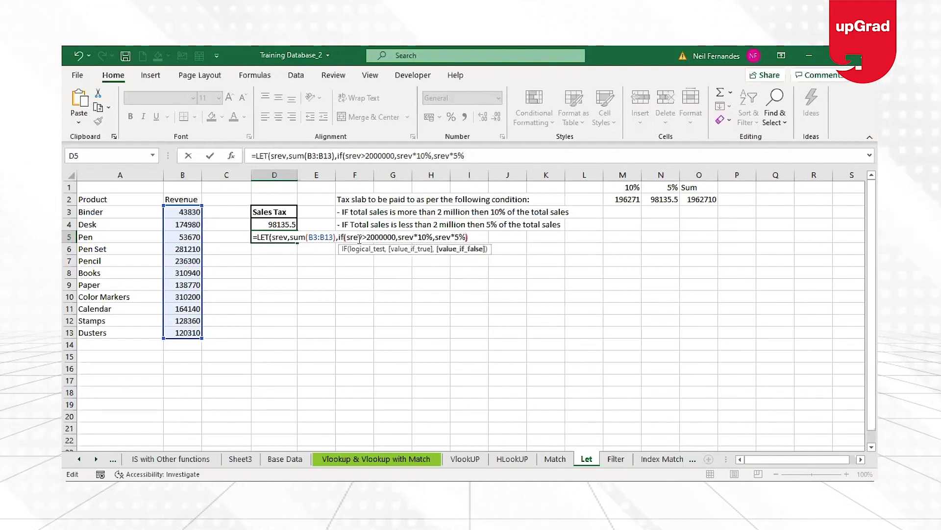
{"action": "key", "text": "Return"}
{"action": "key", "text": "Return"}
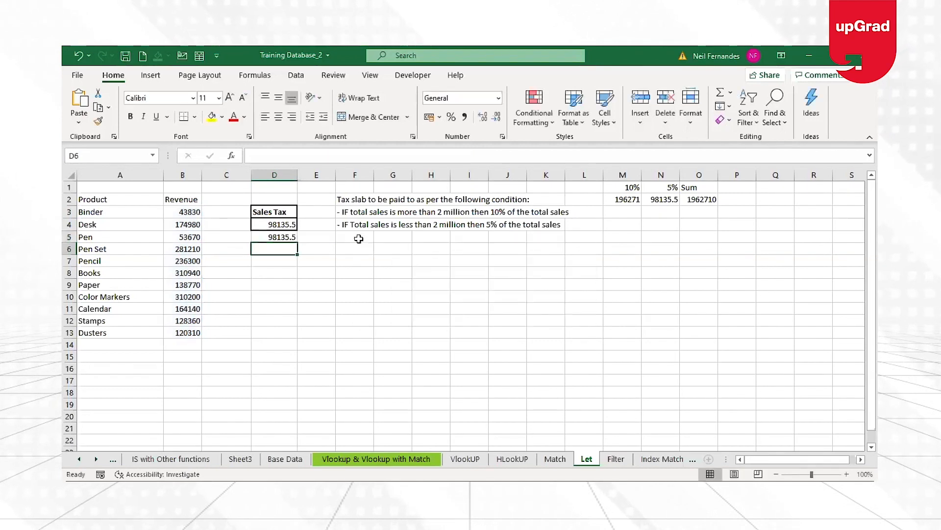
Compare the LET formula in D5 with the IF formula in D4.
{"action": "key", "text": "Up"}
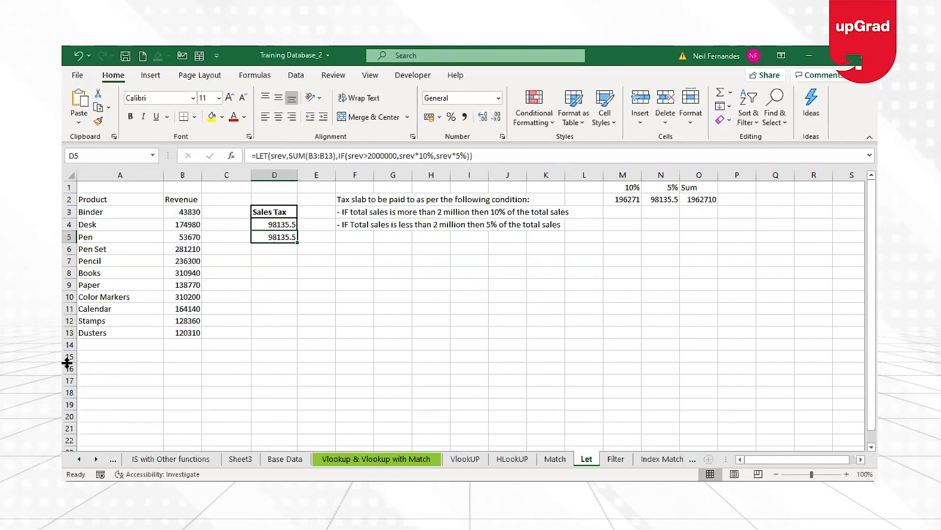
{"action": "left_click", "coordinate": [263, 222]}
{"action": "key", "text": "Down"}
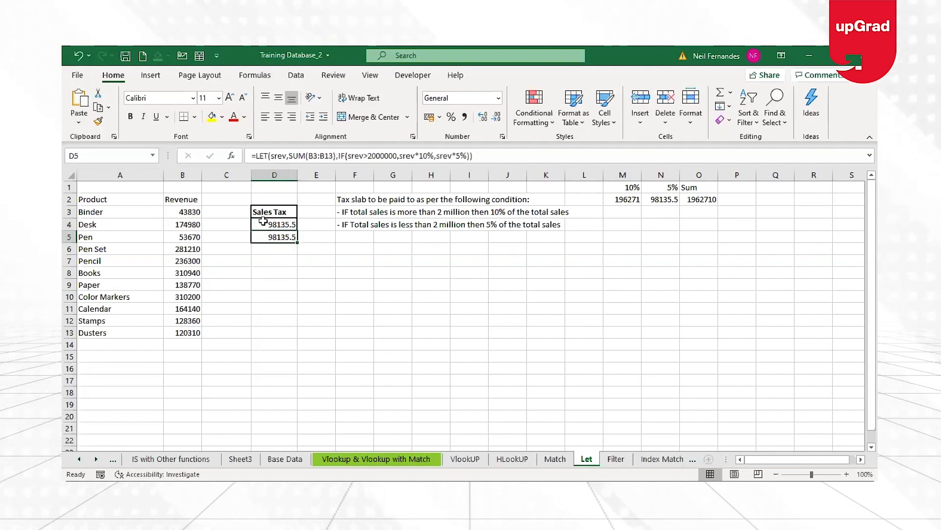
{"action": "left_click", "coordinate": [273, 156]}
{"action": "key", "text": "Escape"}
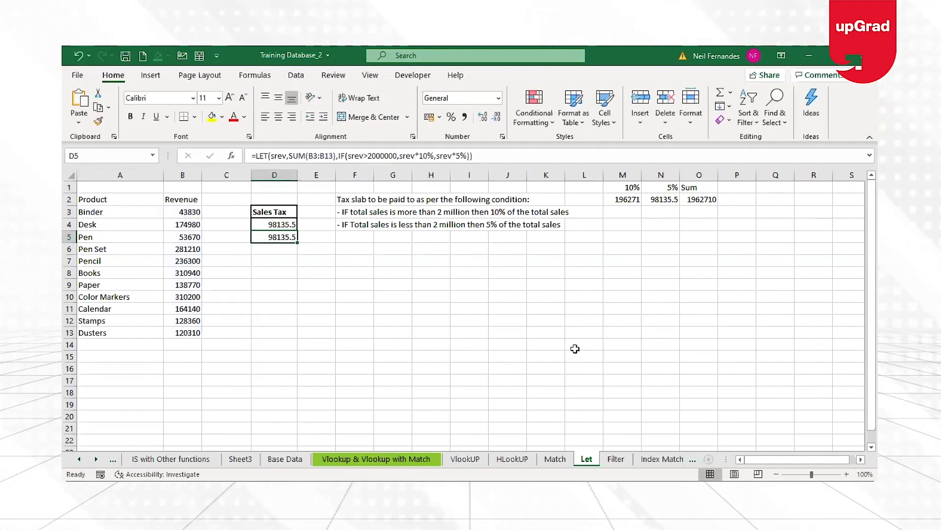
{"action": "left_click", "coordinate": [809, 52]}
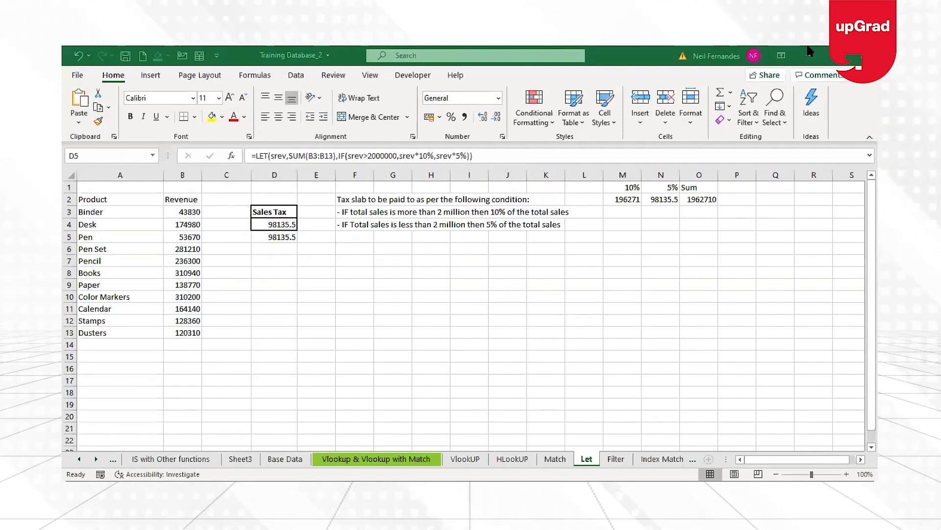
Change the Binder revenue in B3 to 143830 and check the sum in O2 and the LET formula in D5.
{"action": "left_click", "coordinate": [165, 215]}
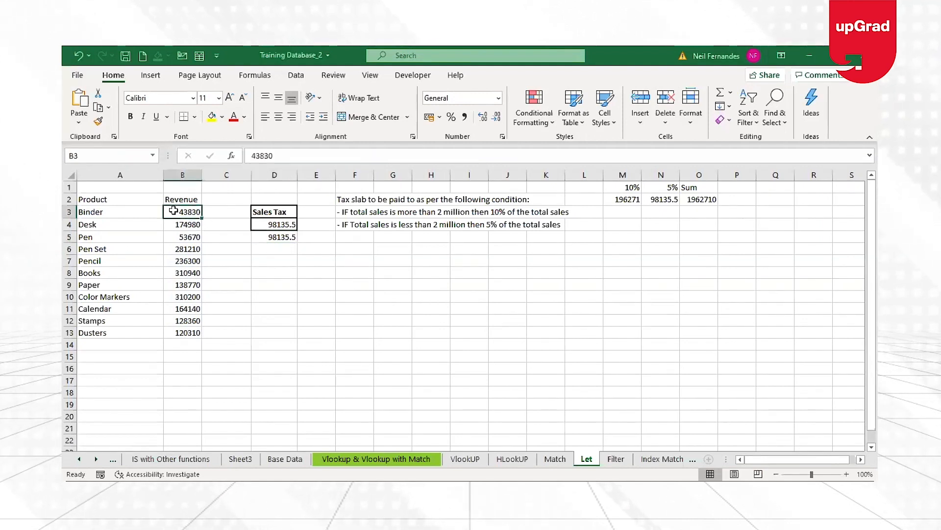
{"action": "double_click", "coordinate": [175, 211]}
{"action": "type", "text": "1"}
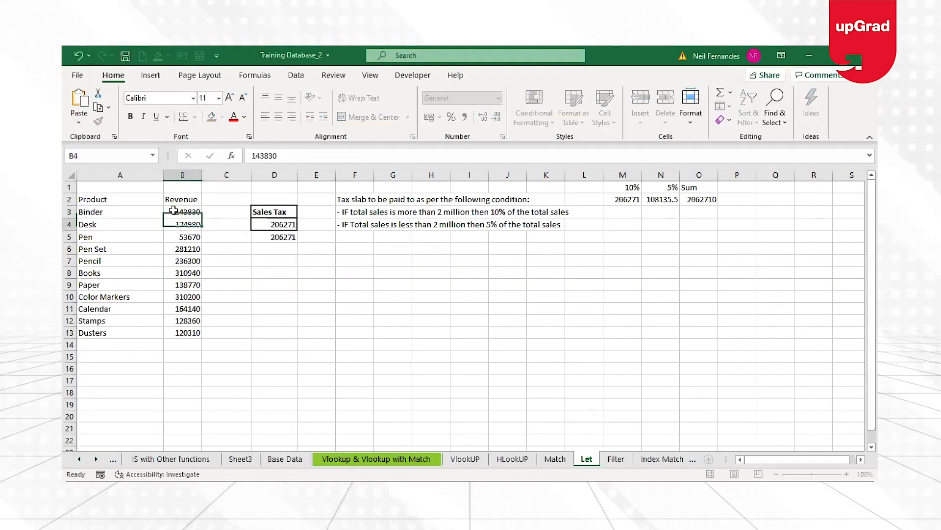
{"action": "key", "text": "Return"}
{"action": "key", "text": "Return"}
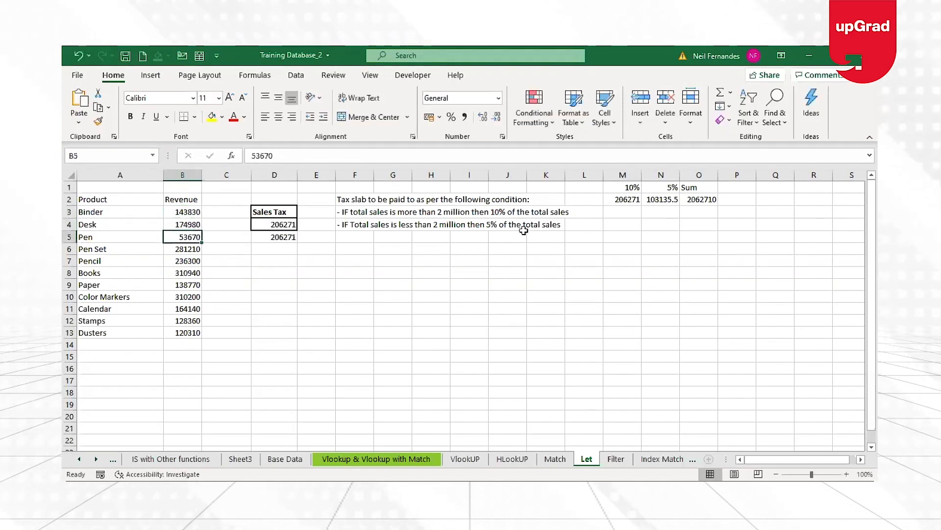
{"action": "left_click", "coordinate": [707, 199]}
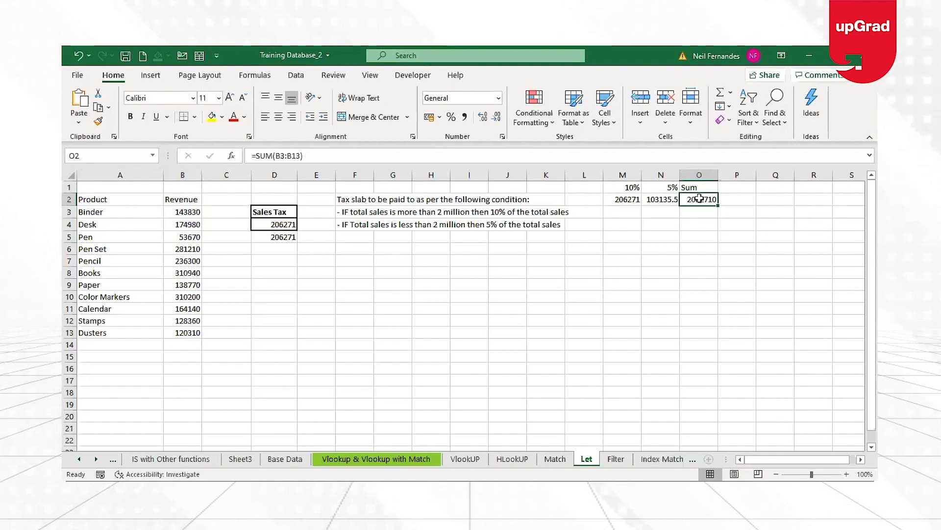
{"action": "left_click", "coordinate": [273, 237]}
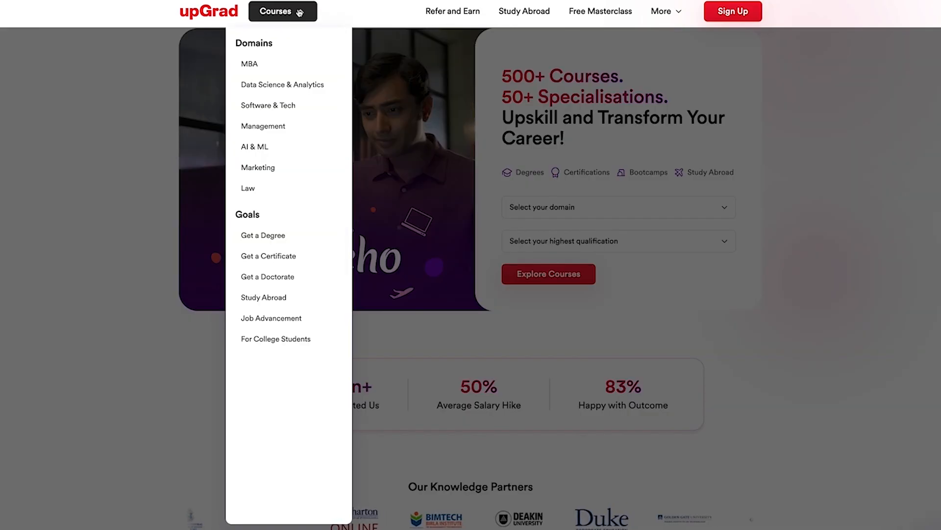
Switch to the upGrad website and browse all degree programs in the Data Science & Analytics domain.
{"action": "mouse_move", "coordinate": [289, 85]}
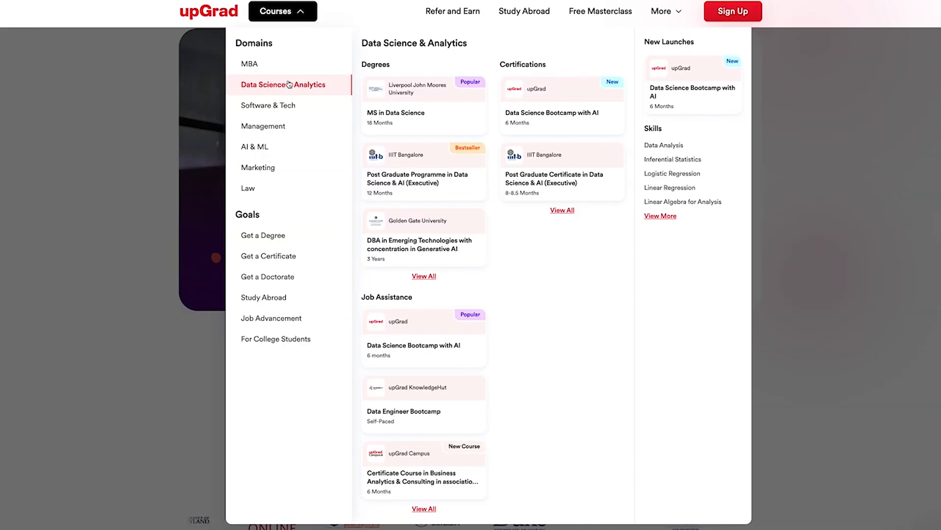
{"action": "left_click", "coordinate": [429, 276]}
{"action": "scroll", "coordinate": [472, 313], "scroll_direction": "down", "scroll_amount": 8}
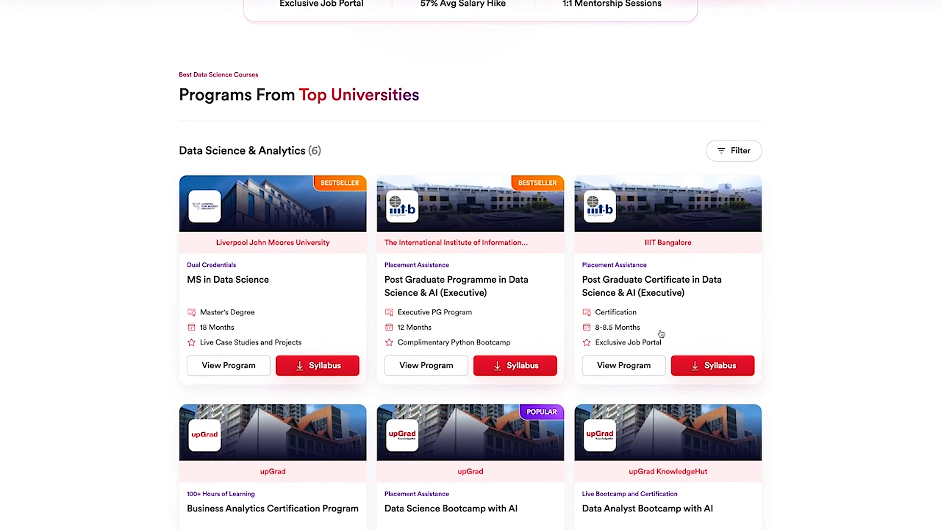
{"action": "left_click", "coordinate": [661, 333]}
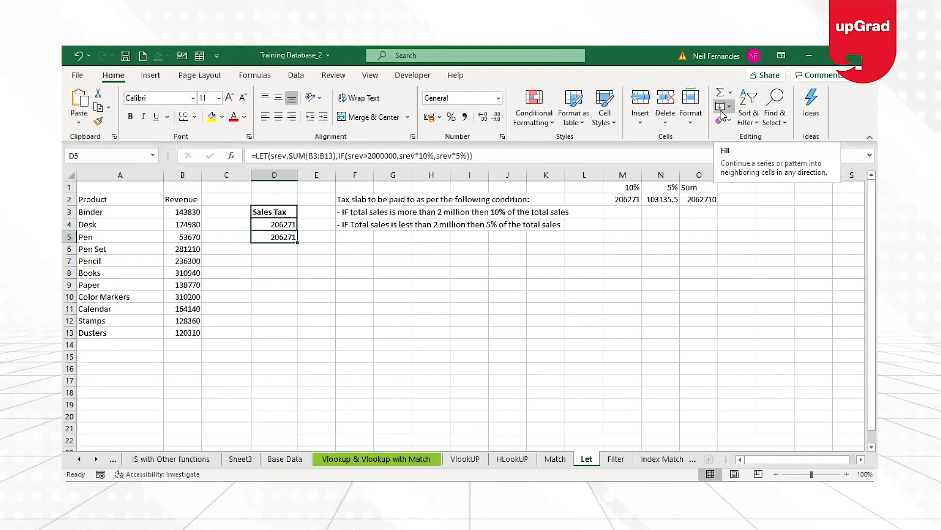
Open the Filter worksheet with the order data.
{"action": "left_click", "coordinate": [294, 77]}
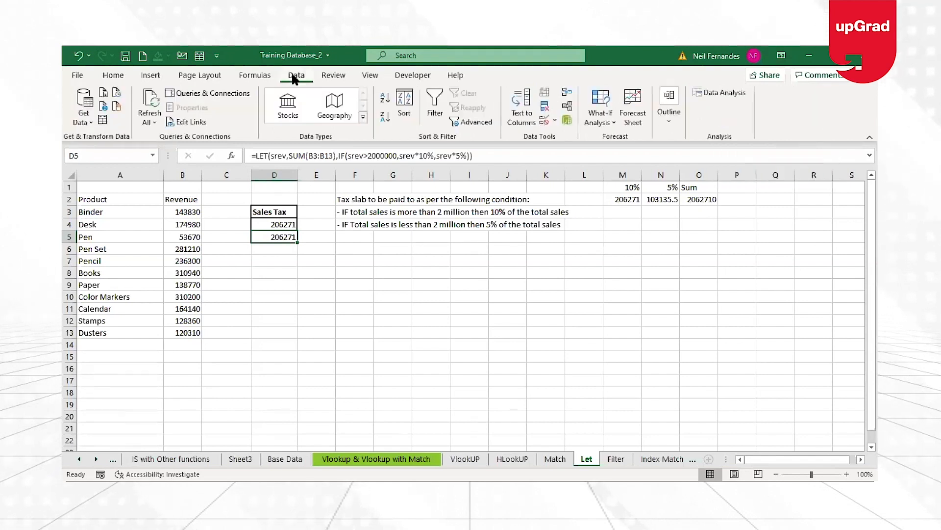
{"action": "left_click", "coordinate": [314, 260]}
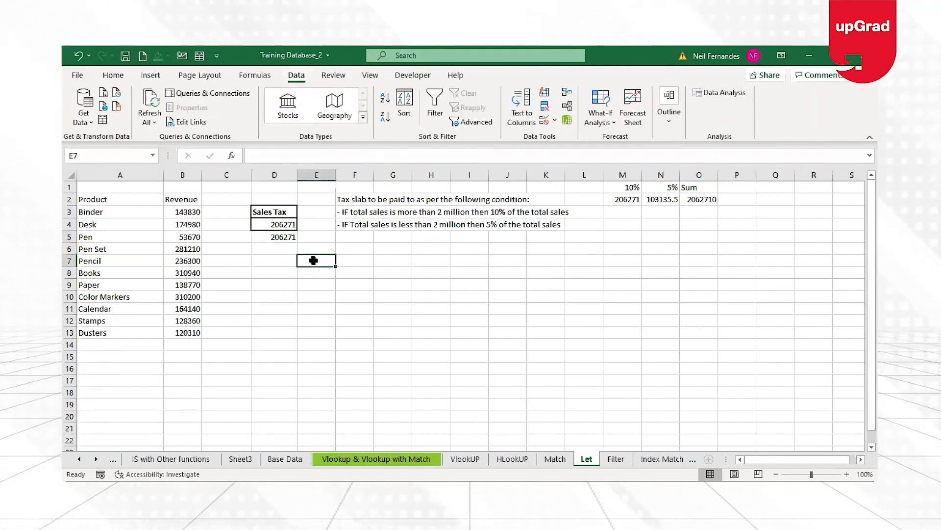
{"action": "key", "text": "ctrl+Page_Down"}
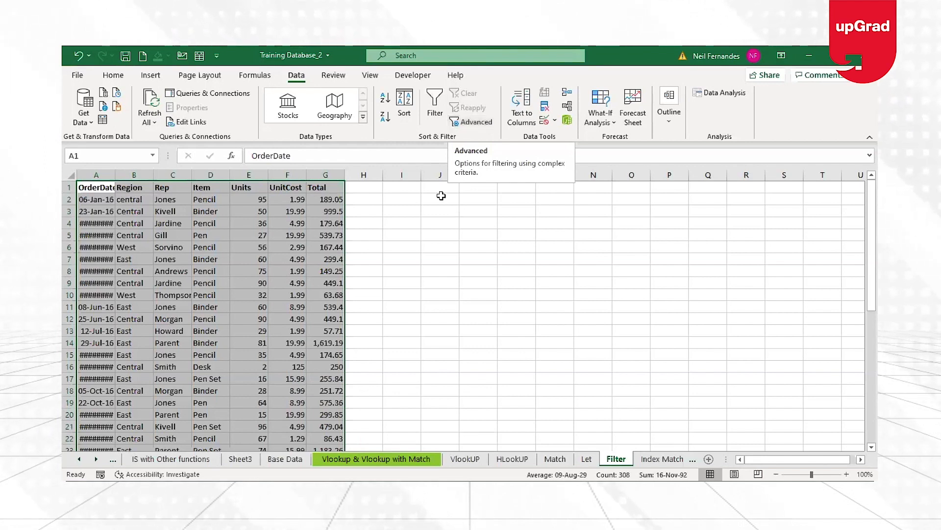
Start a FILTER formula beside the order data with A1:G44 as the array.
{"action": "left_click", "coordinate": [441, 197]}
{"action": "type", "text": "="}
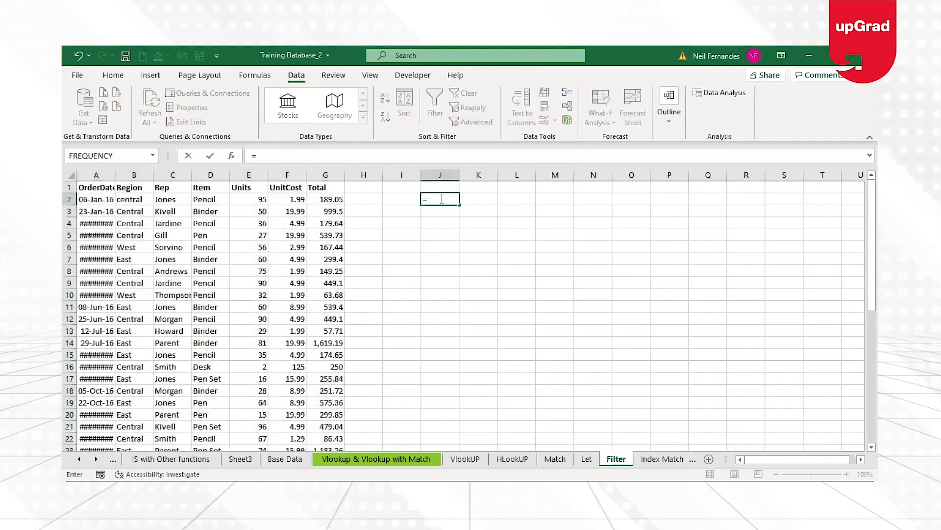
{"action": "type", "text": "f"}
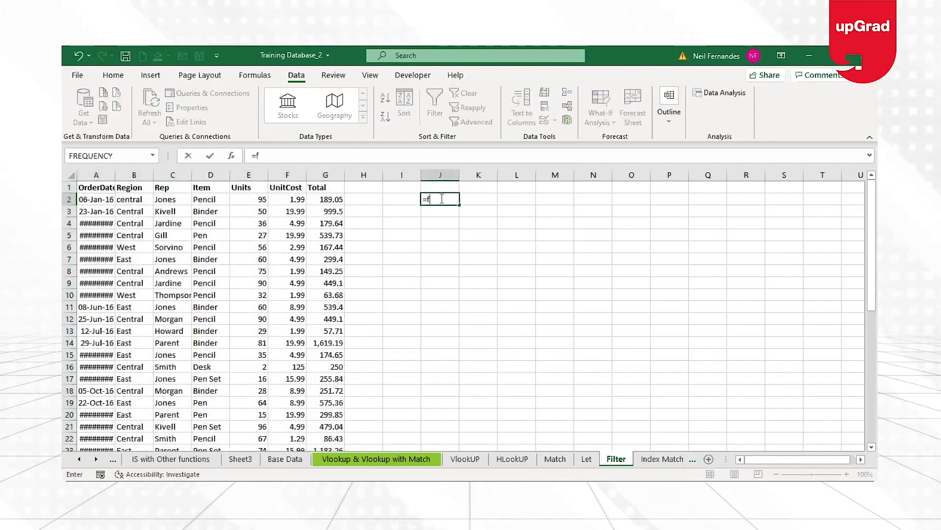
{"action": "key", "text": "Tab"}
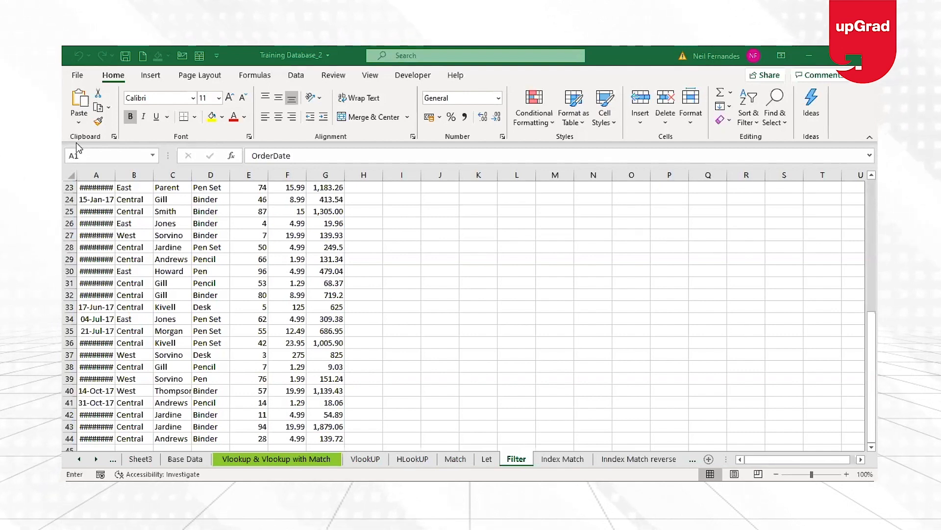
{"action": "type", "text": "("}
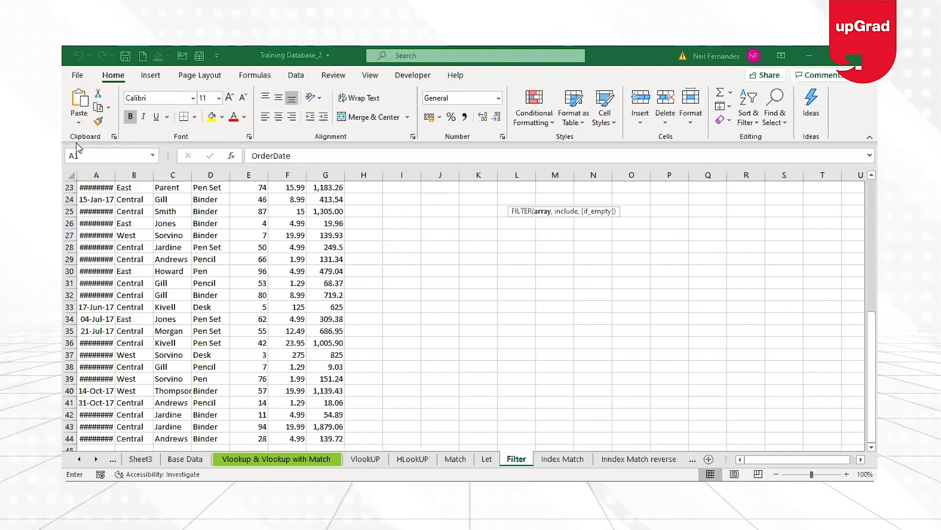
{"action": "key", "text": "Left"}
{"action": "key", "text": "ctrl+shift+Right"}
{"action": "type", "text": ","}
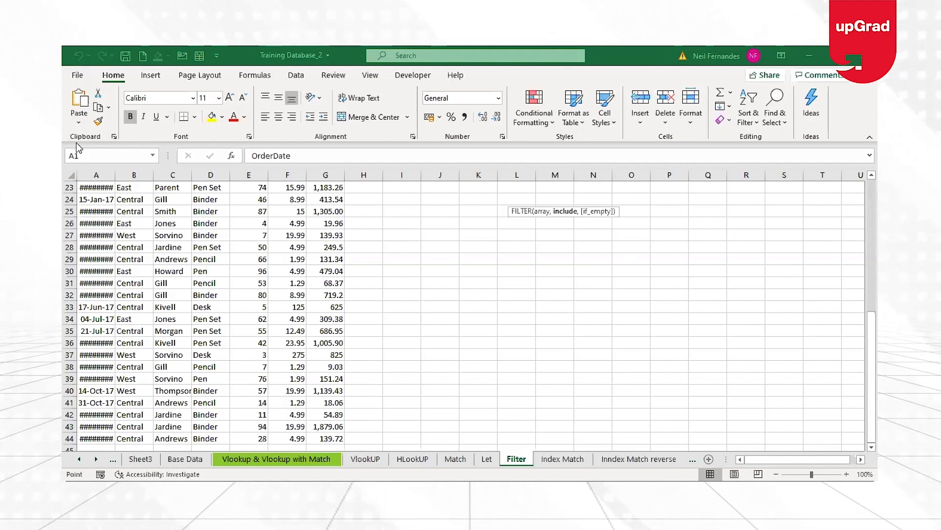
Set the FILTER include argument to C1:C44=J3 so the rows match the rep name in J3.
{"action": "key", "text": "ctrl+shift+Down"}
{"action": "type", "text": "="}
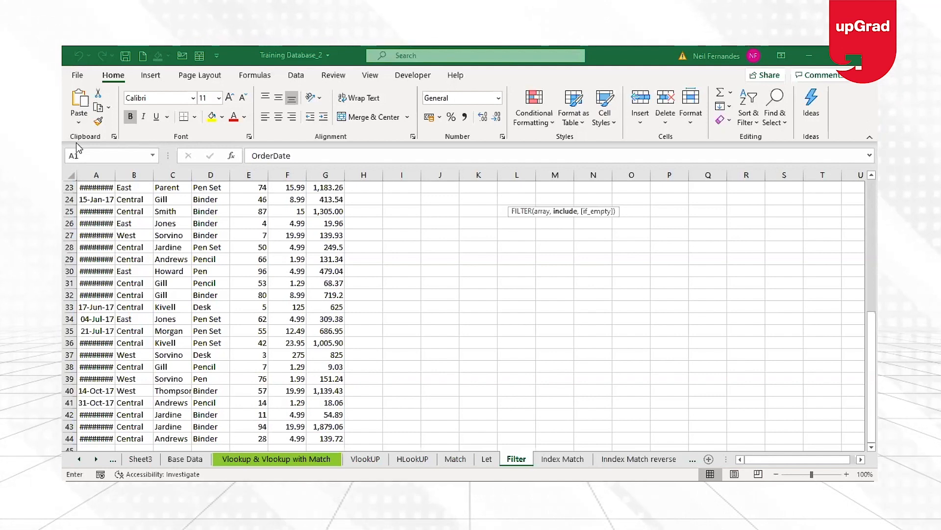
{"action": "left_click", "coordinate": [591, 210]}
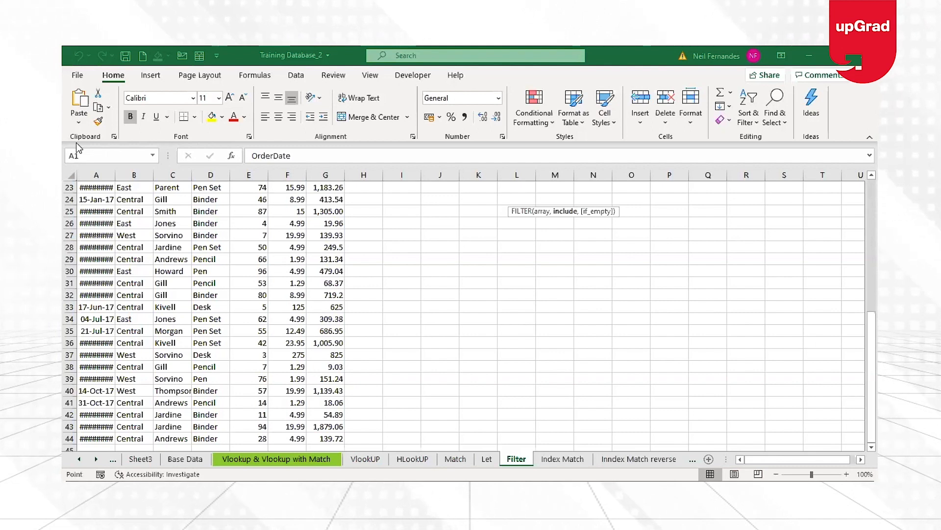
Give "No Records" as the FILTER formula's if_empty value and commit the formula.
{"action": "type", "text": ","}
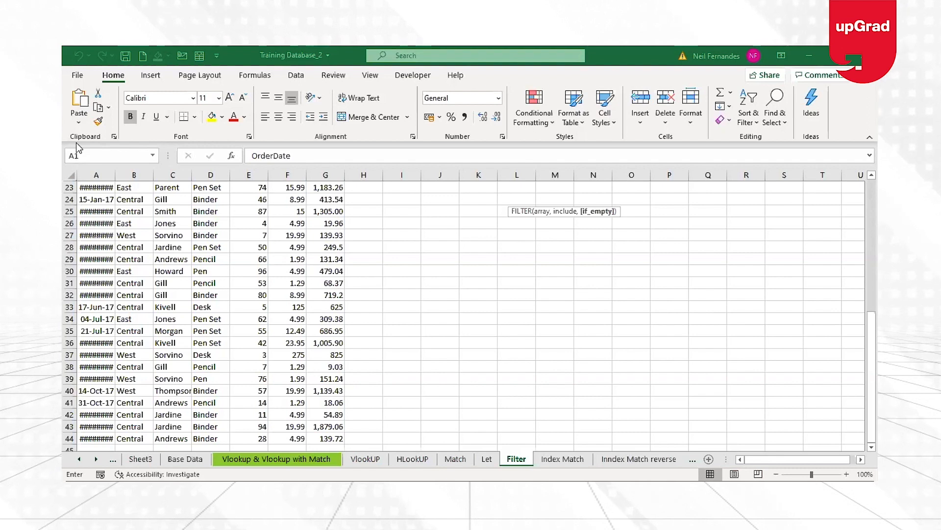
{"action": "key", "text": "BackSpace"}
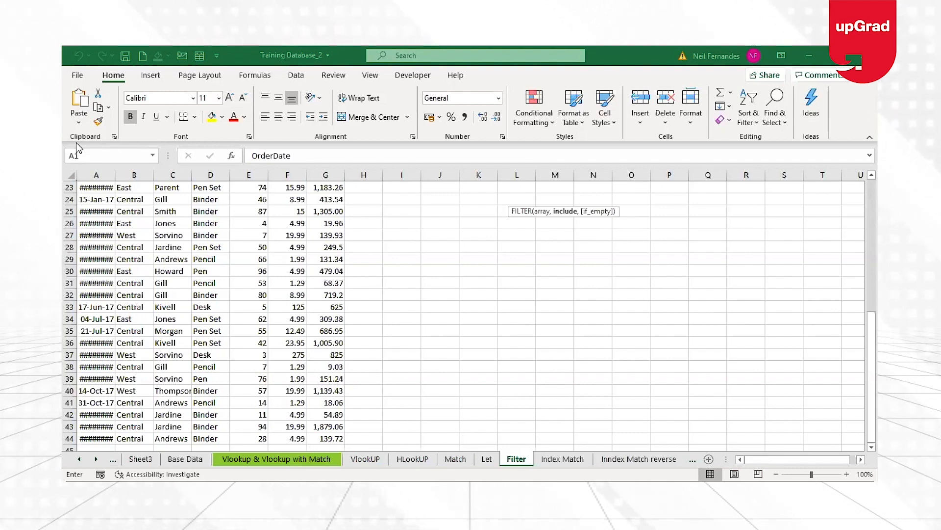
{"action": "type", "text": ","}
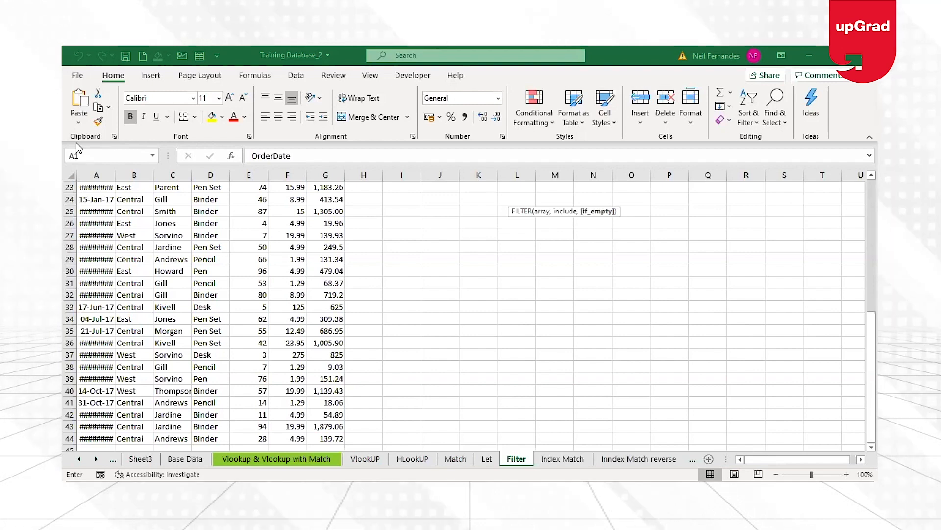
{"action": "type", "text": ")"}
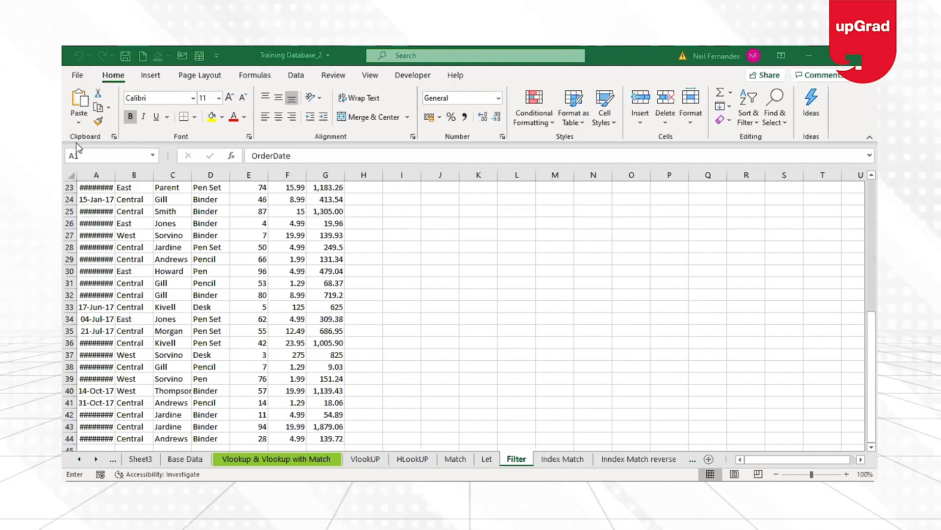
{"action": "type", "text": "\""}
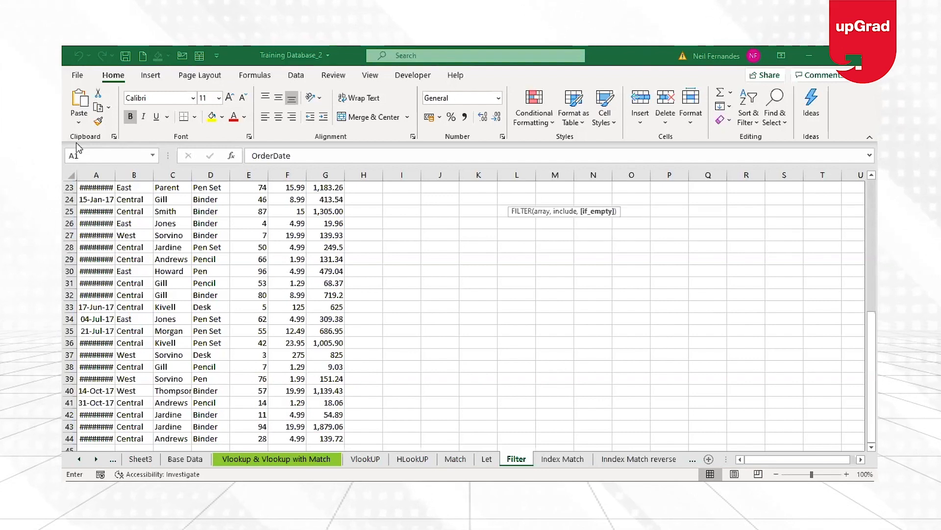
{"action": "type", "text": ")"}
{"action": "key", "text": "Return"}
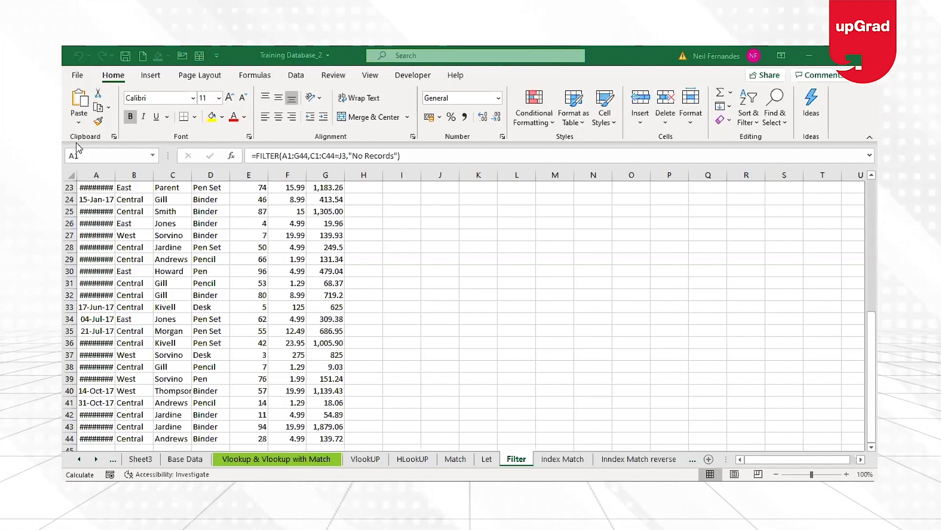
Format the dates in the FILTER result as Short Date and test the formula with other rep names in J3.
{"action": "left_click", "coordinate": [499, 98]}
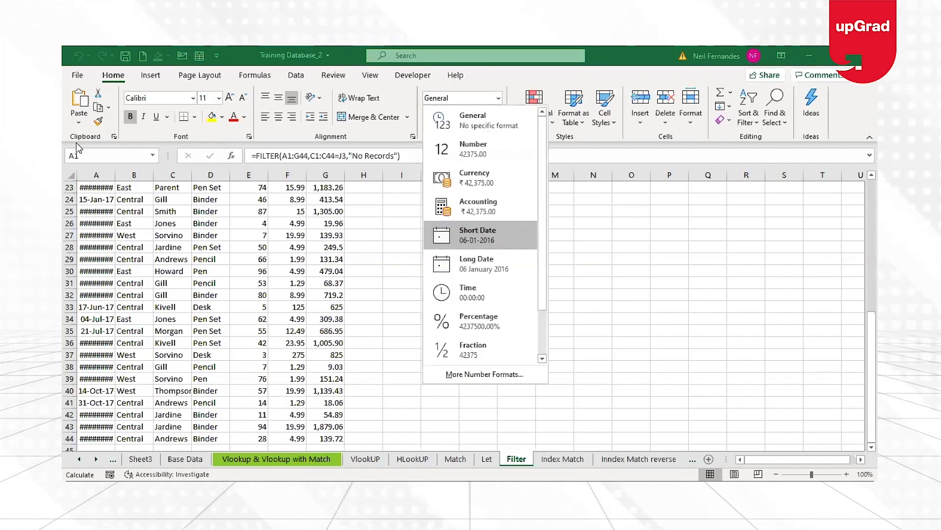
{"action": "left_click", "coordinate": [480, 236]}
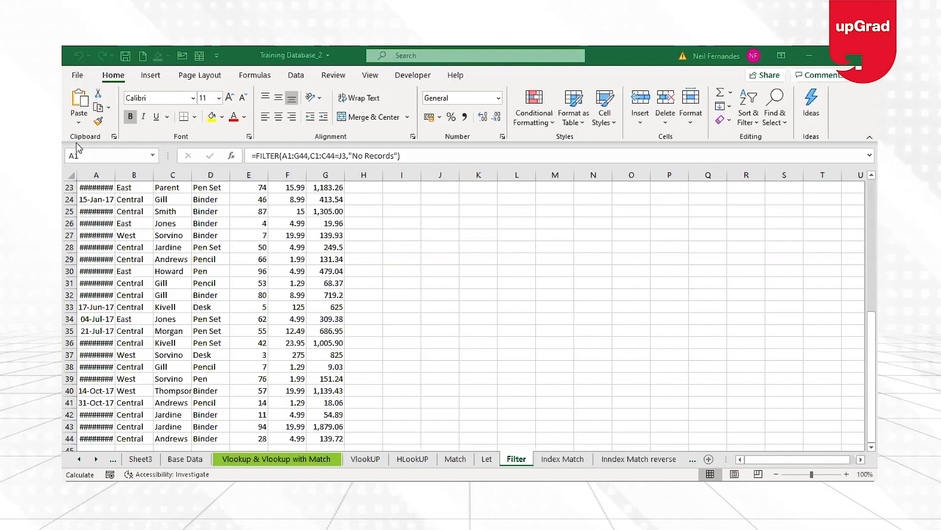
{"action": "type", "text": "="}
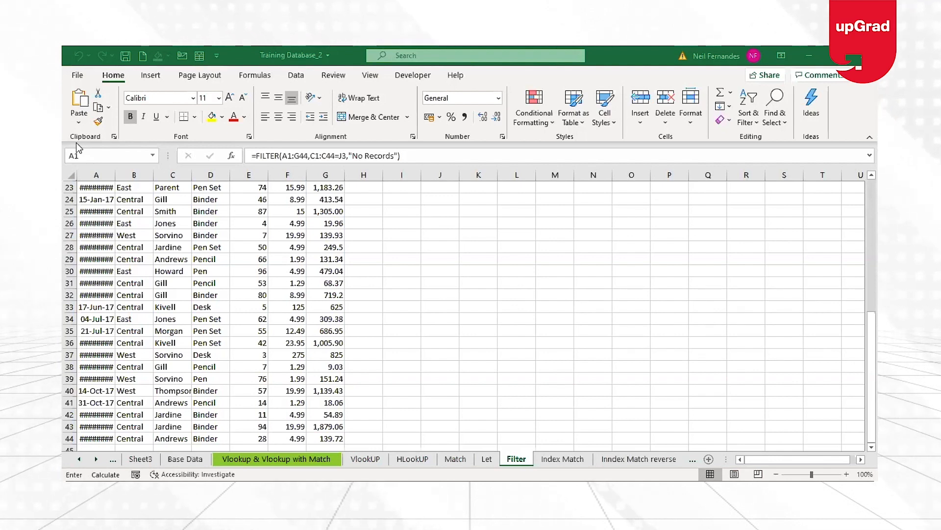
{"action": "key", "text": "Return"}
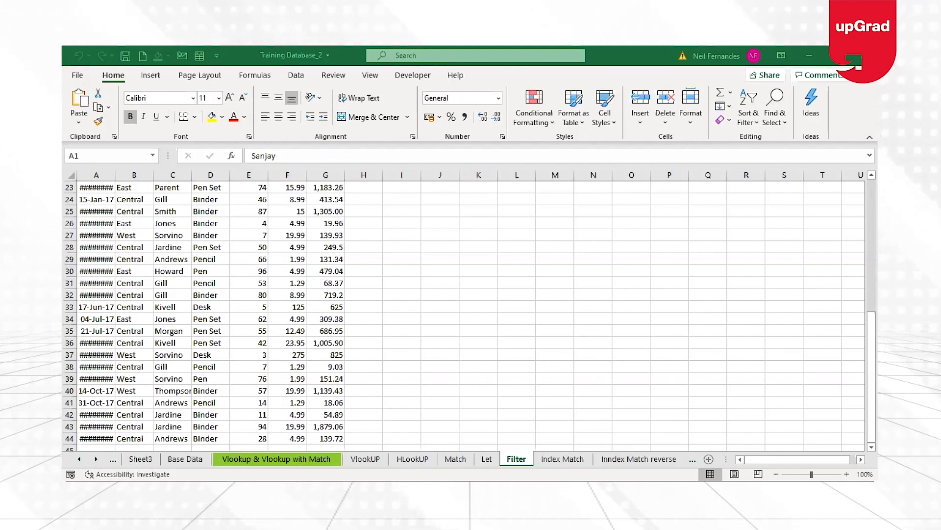
{"action": "key", "text": "Return"}
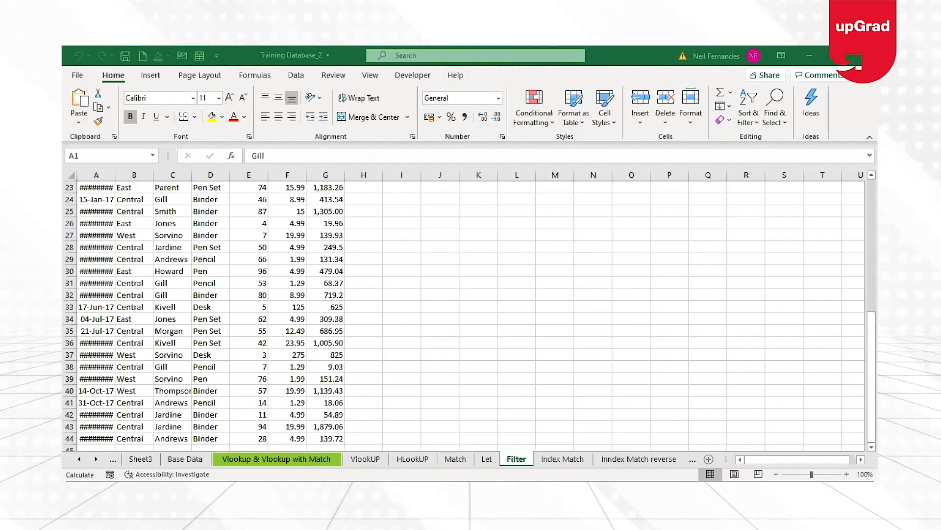
{"action": "key", "text": "ctrl+a"}
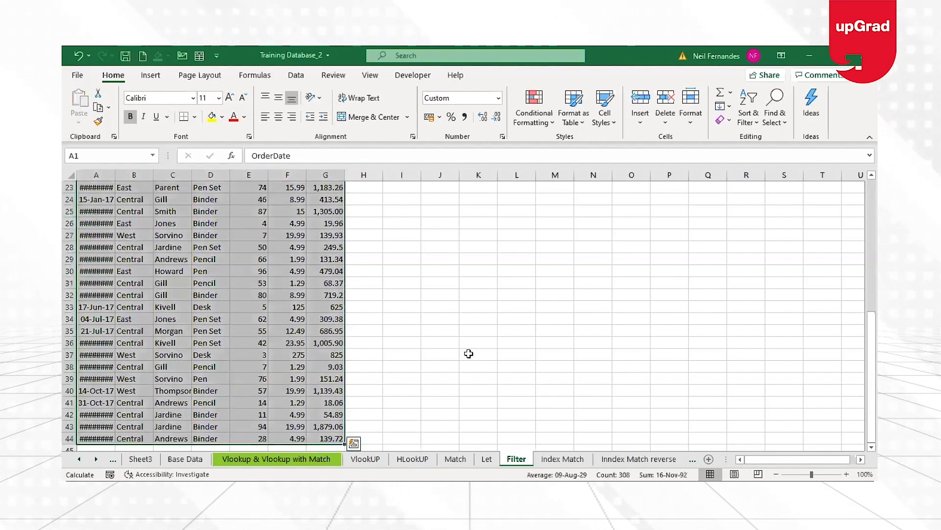
{"action": "key", "text": "alt+Tab"}
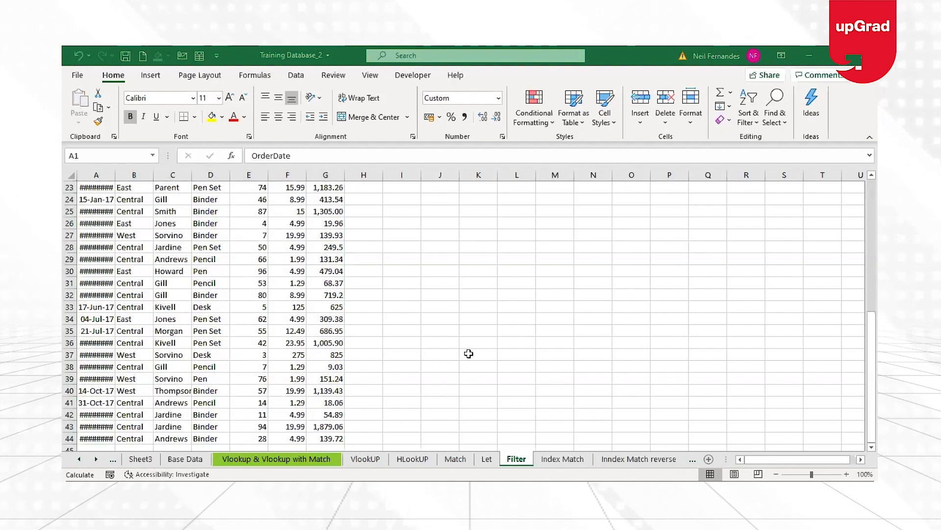